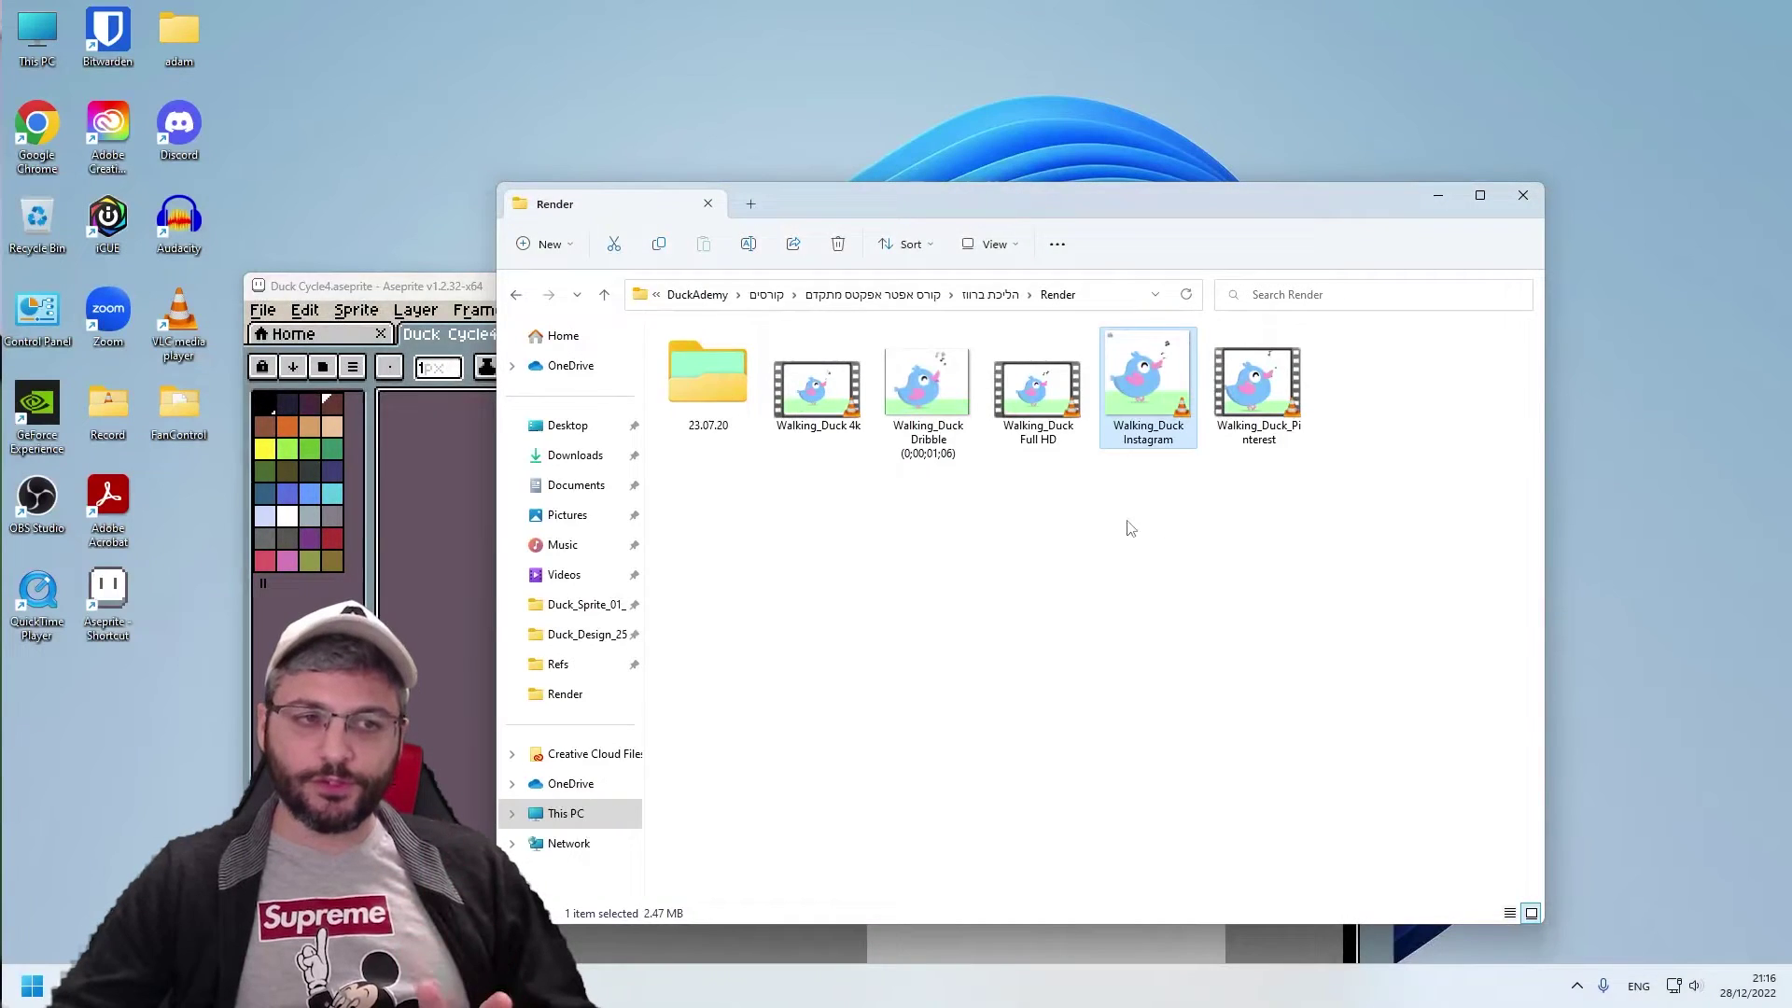
Step: Clear the rendered video selection and maximize the Aseprite duck sprite window
{"action": "left_click", "coordinate": [1132, 527]}
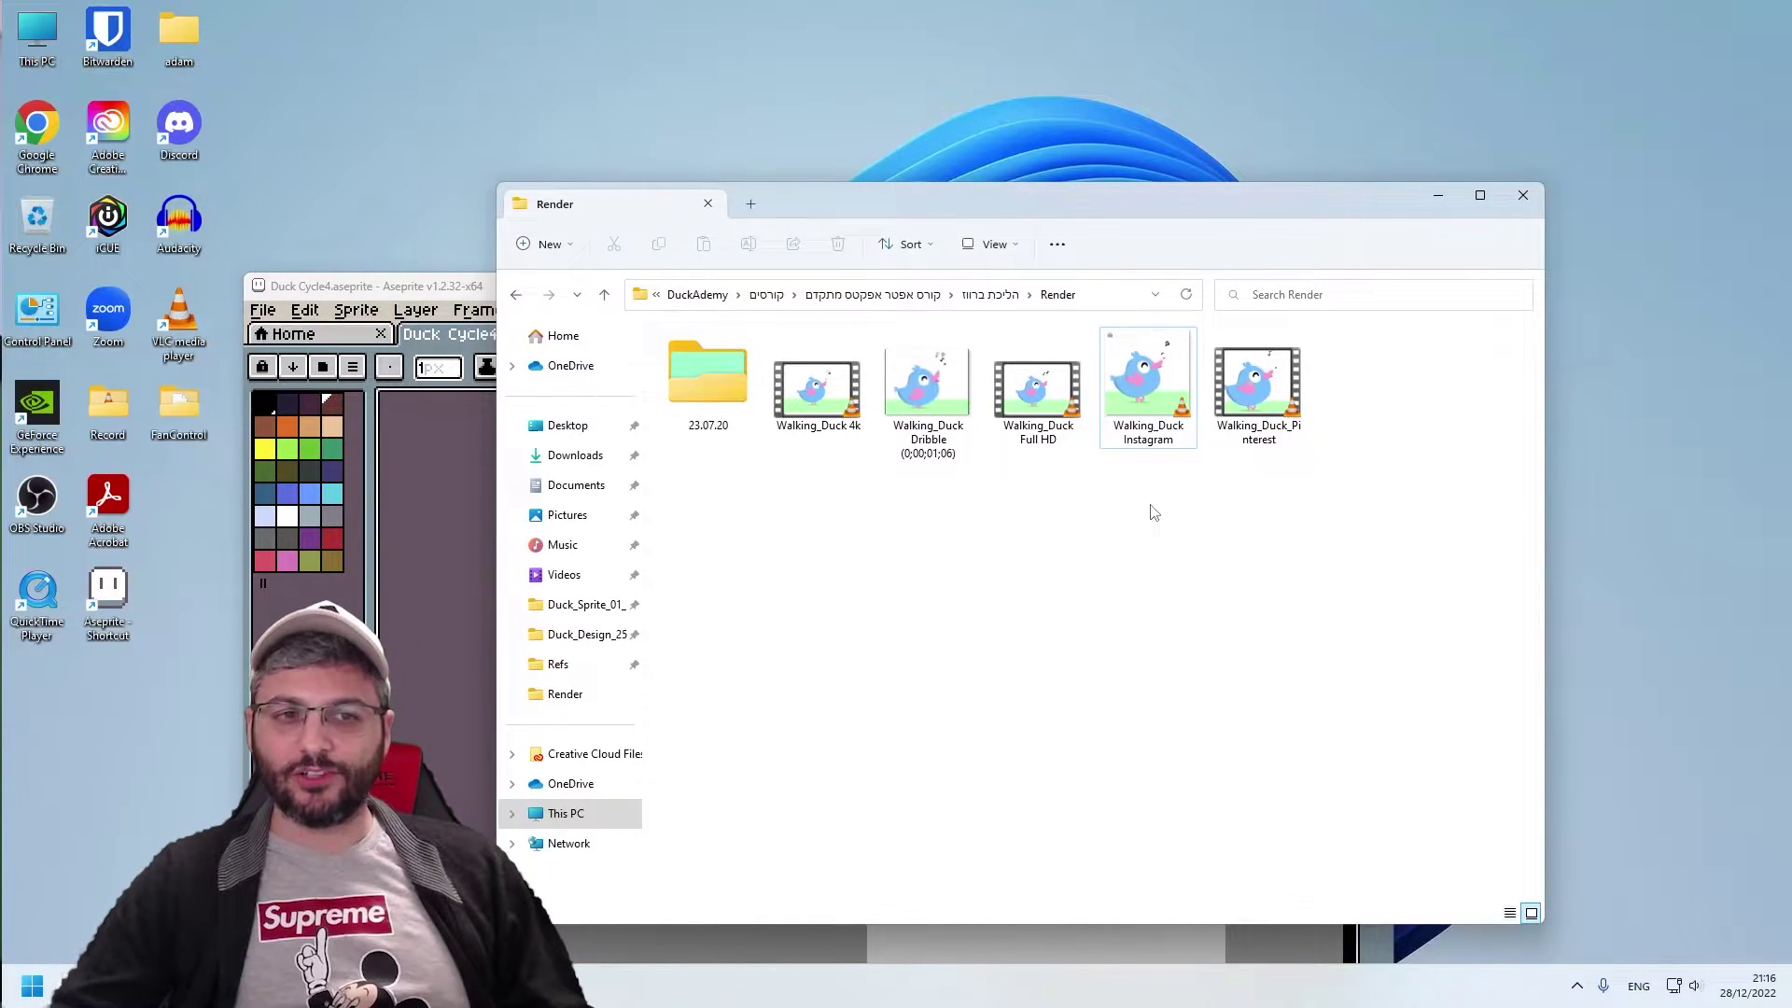
{"action": "double_click", "coordinate": [434, 286]}
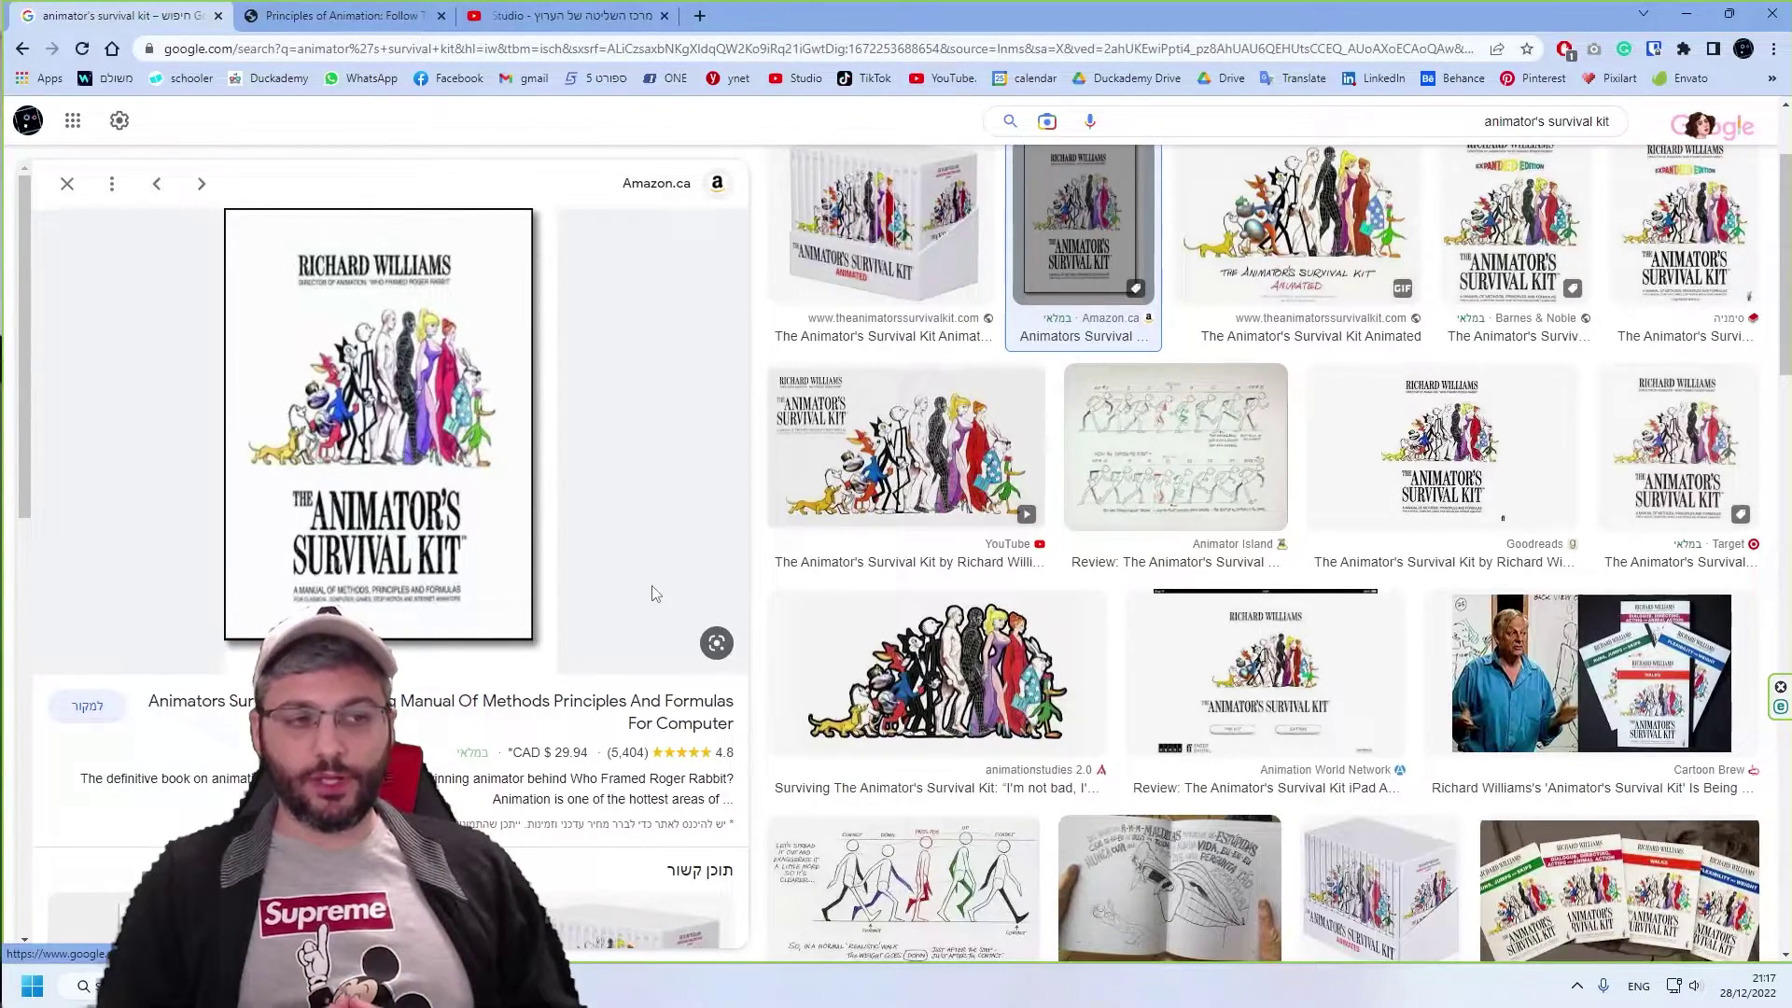
Step: Restore down the Chrome walk-cycle reference and move it to the right beside the duck
{"action": "scroll", "coordinate": [652, 594], "scroll_direction": "up", "scroll_amount": 1}
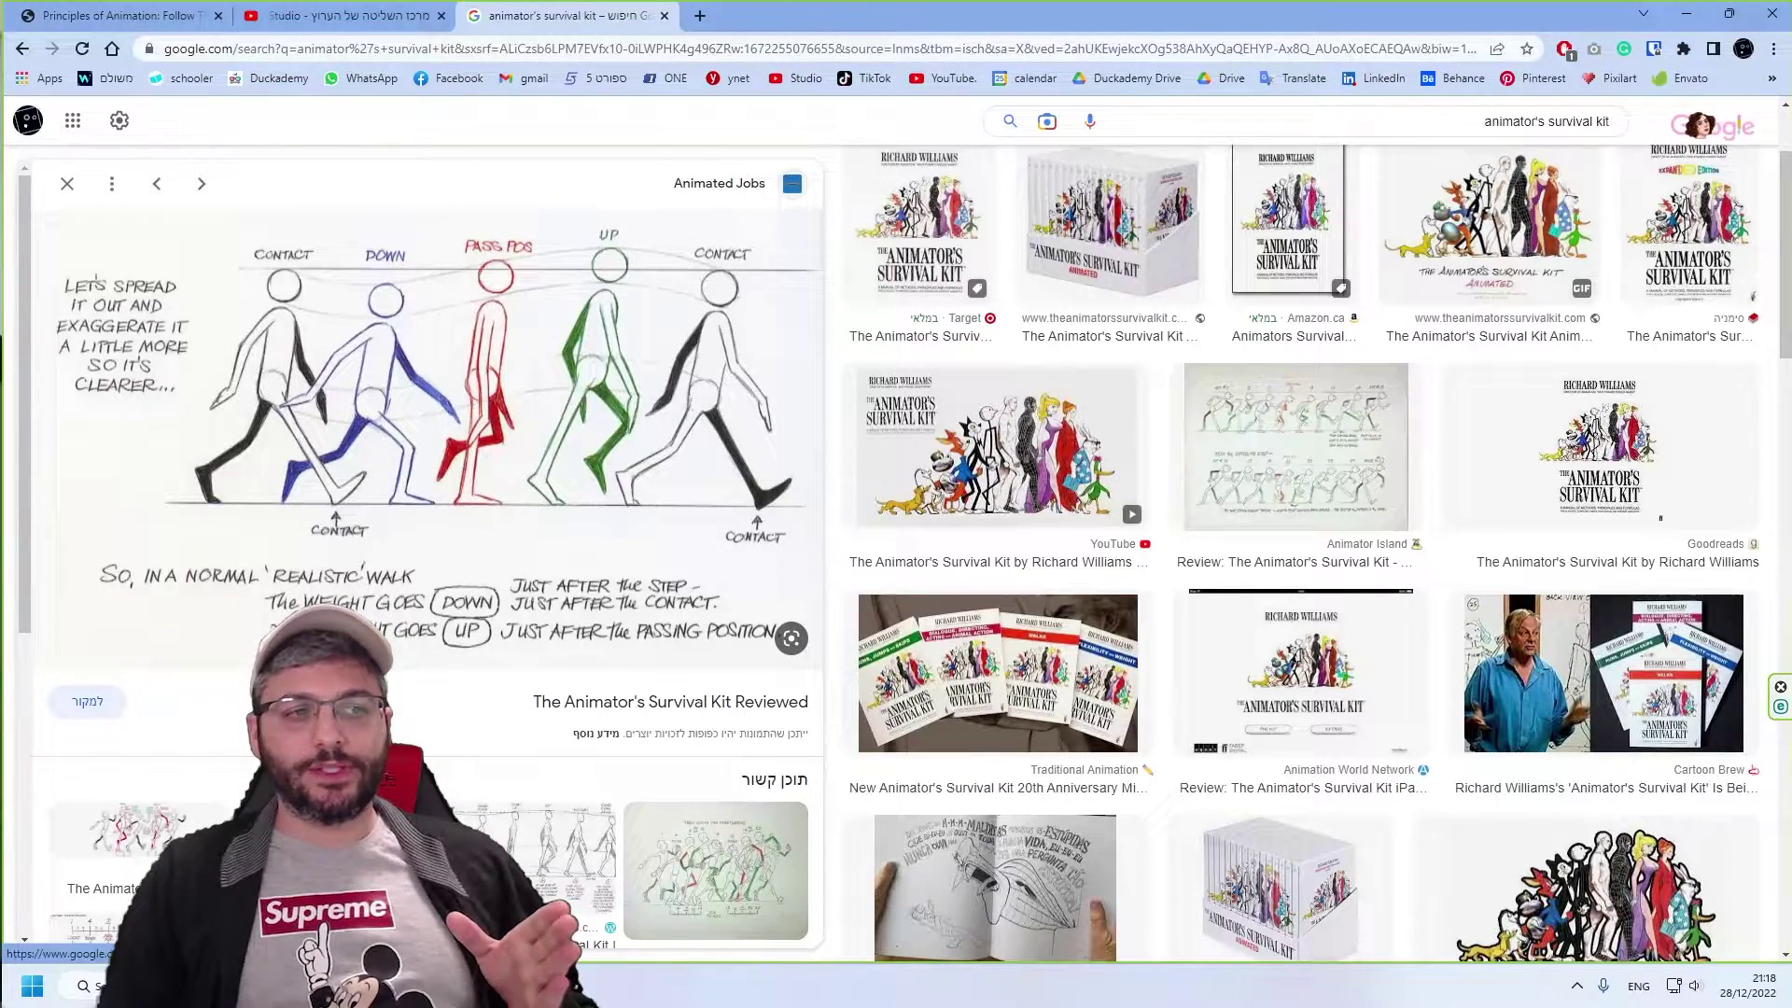
{"action": "key", "text": "super+Down"}
{"action": "left_click_drag", "start_coordinate": [1452, 136], "coordinate": [1629, 131]}
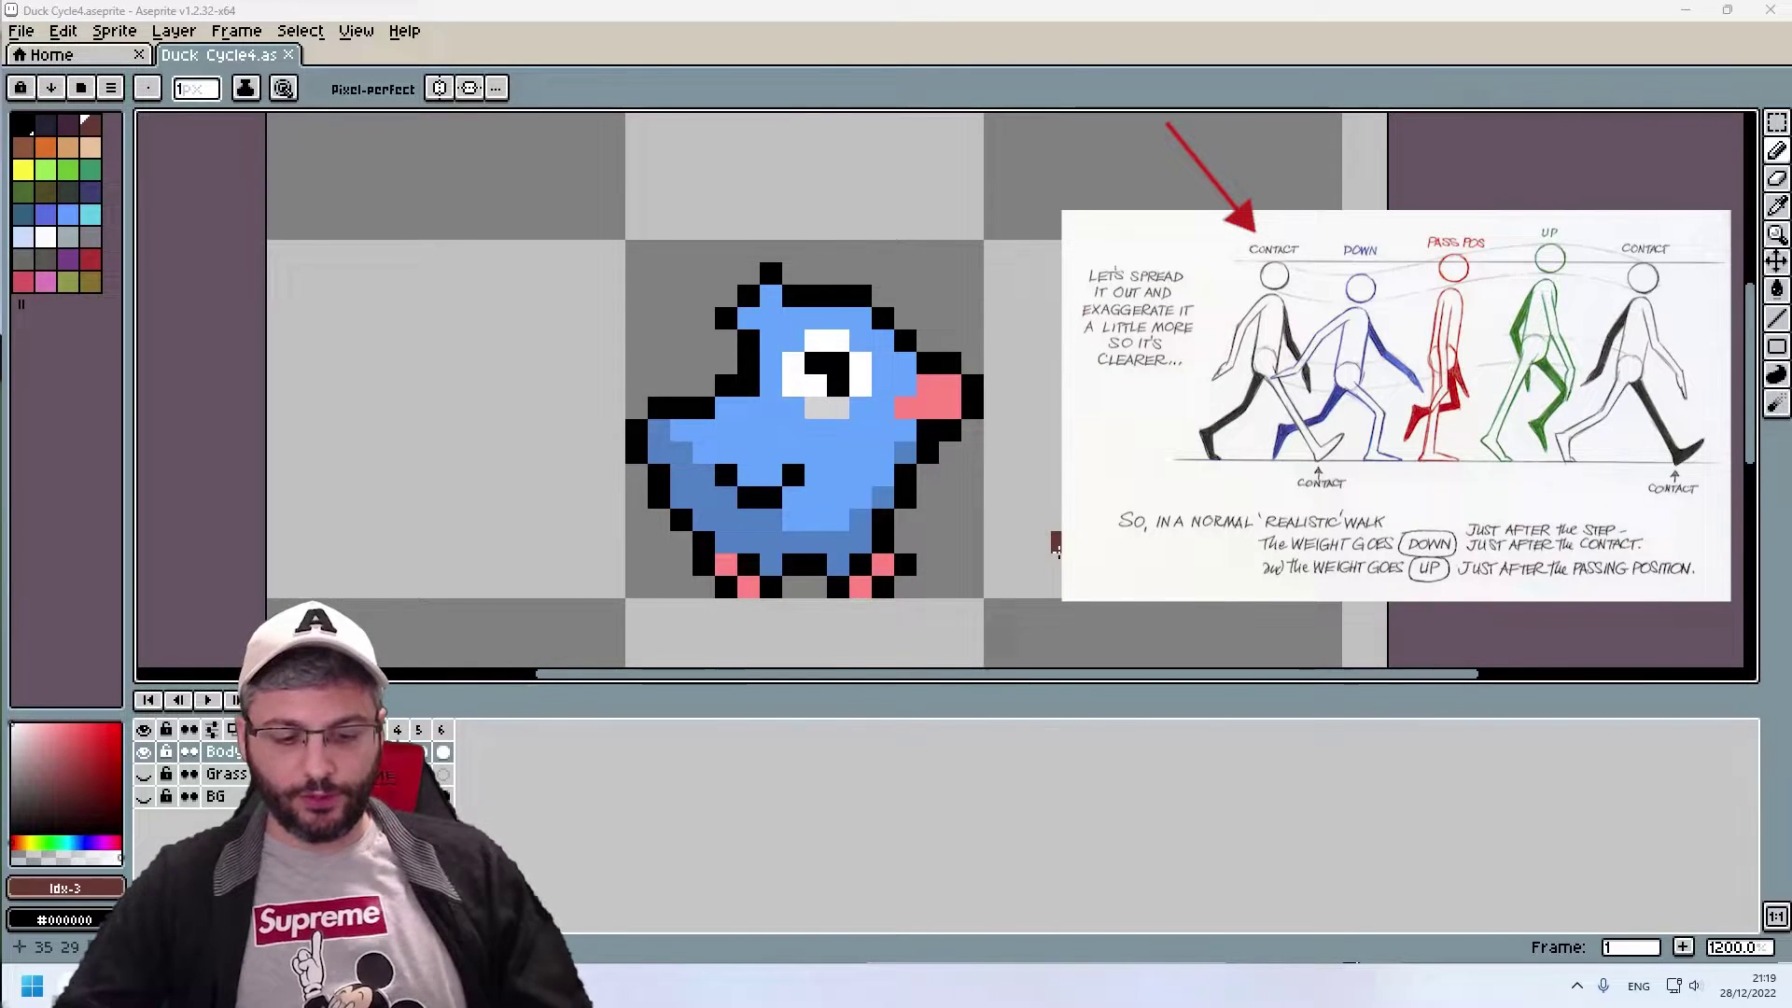
Step: On frame 2, lower the duck's body one pixel and compare it with the neighbouring frame
{"action": "key", "text": "alt+n"}
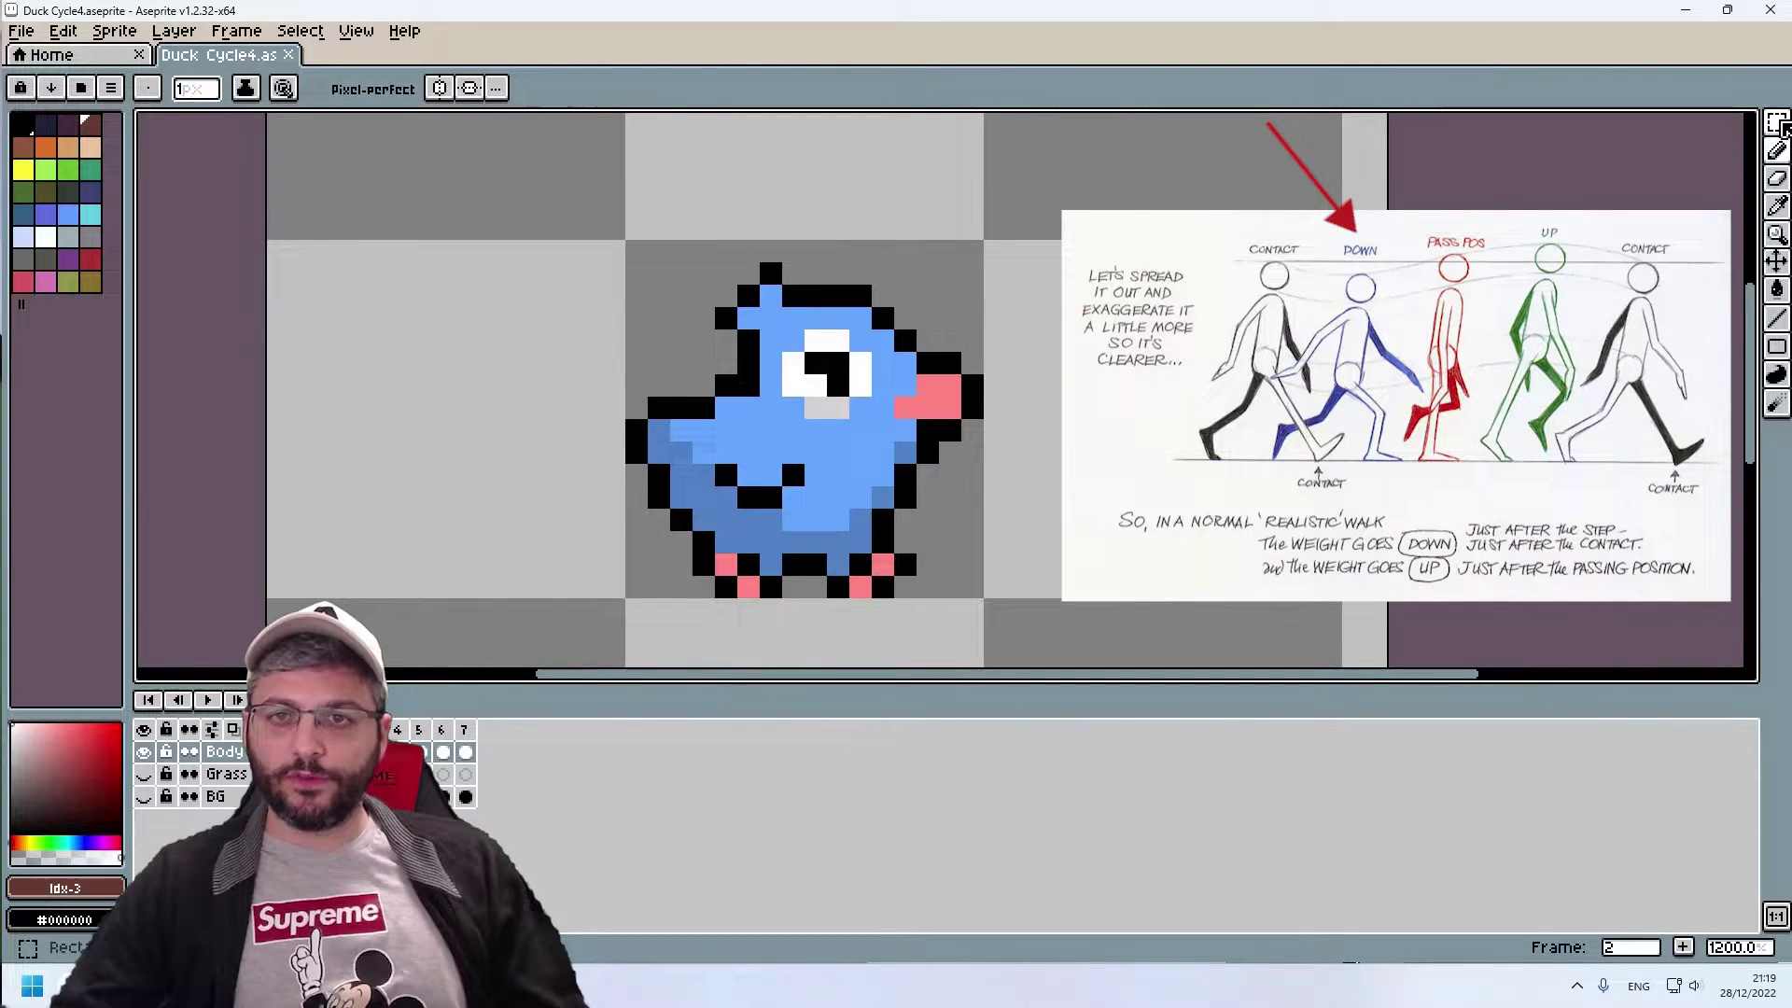
{"action": "left_click", "coordinate": [1776, 122]}
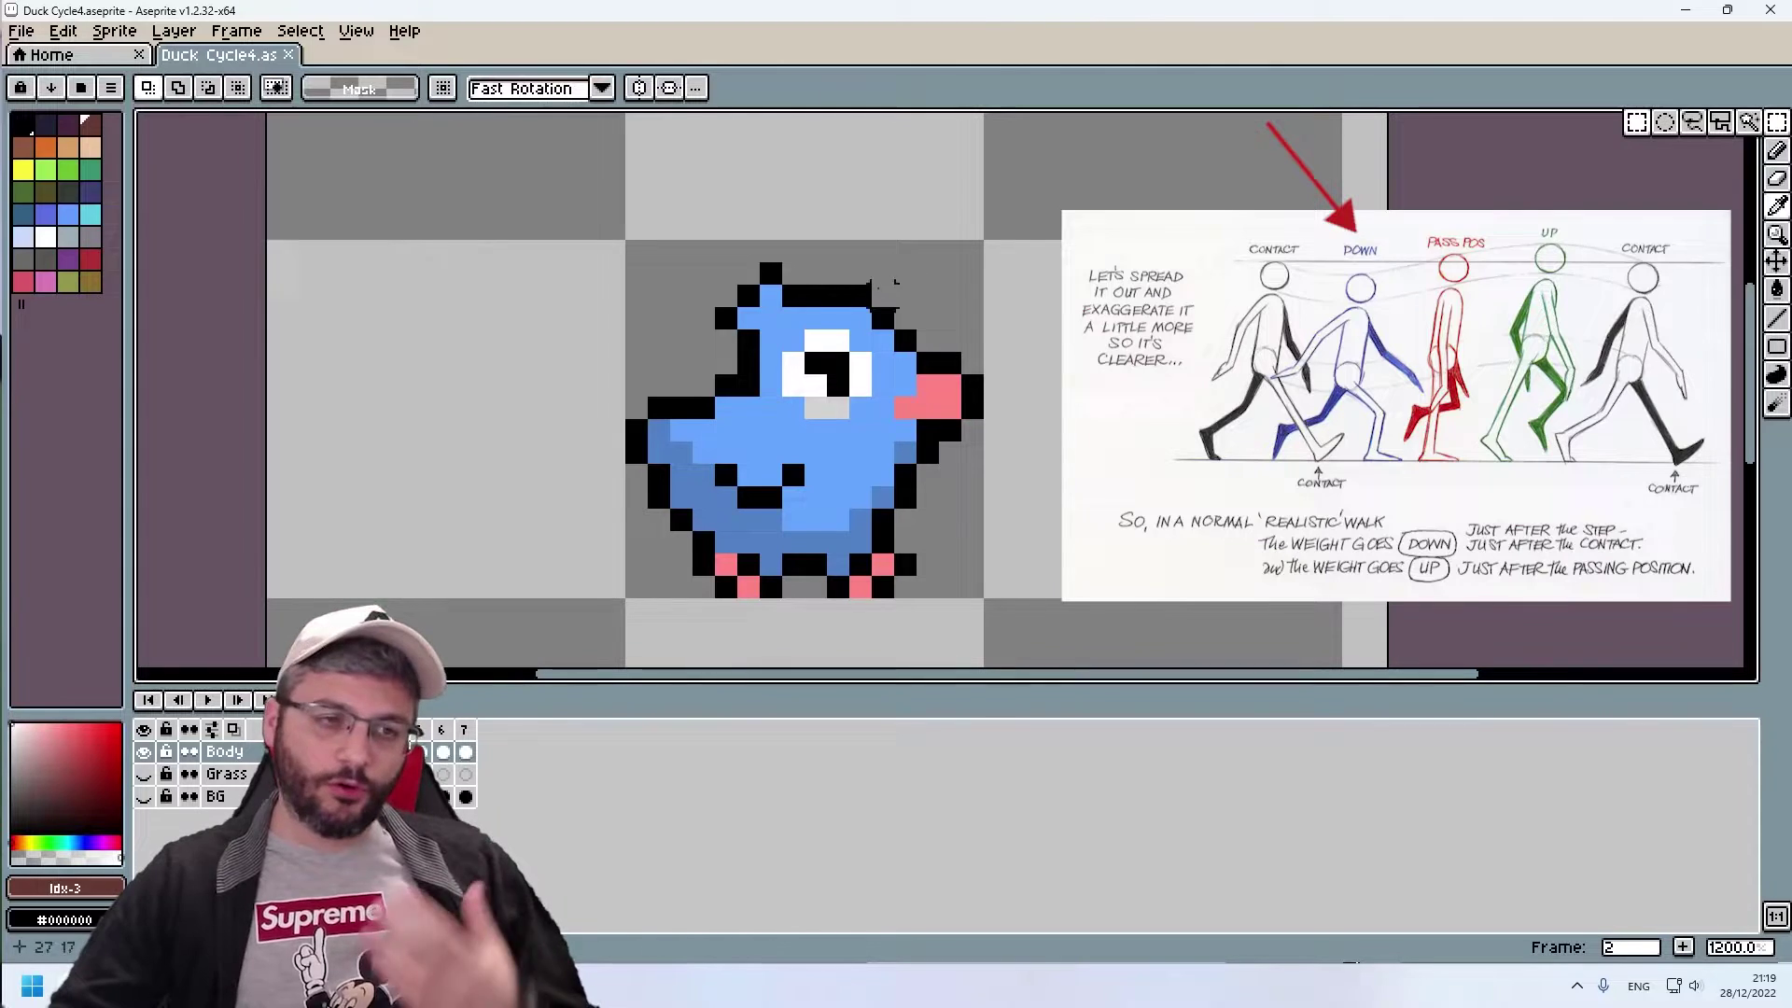
{"action": "left_click_drag", "start_coordinate": [612, 251], "coordinate": [988, 554]}
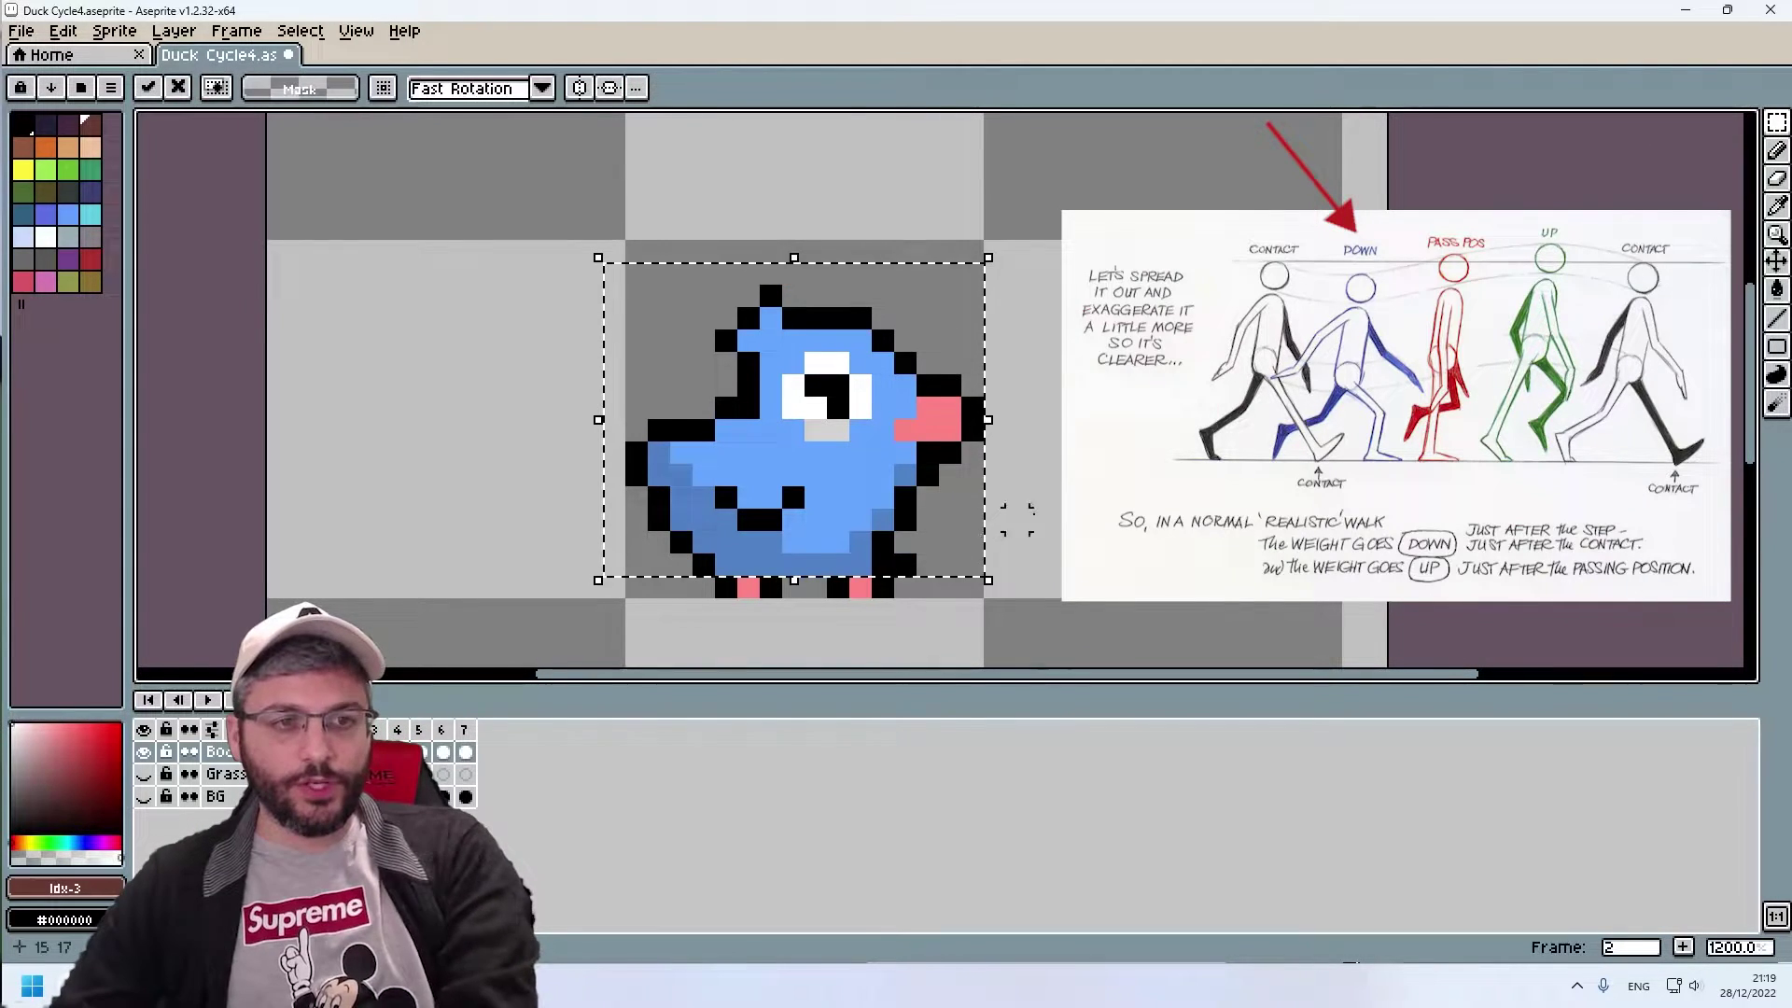
{"action": "left_click", "coordinate": [1017, 520]}
{"action": "key", "text": "Left"}
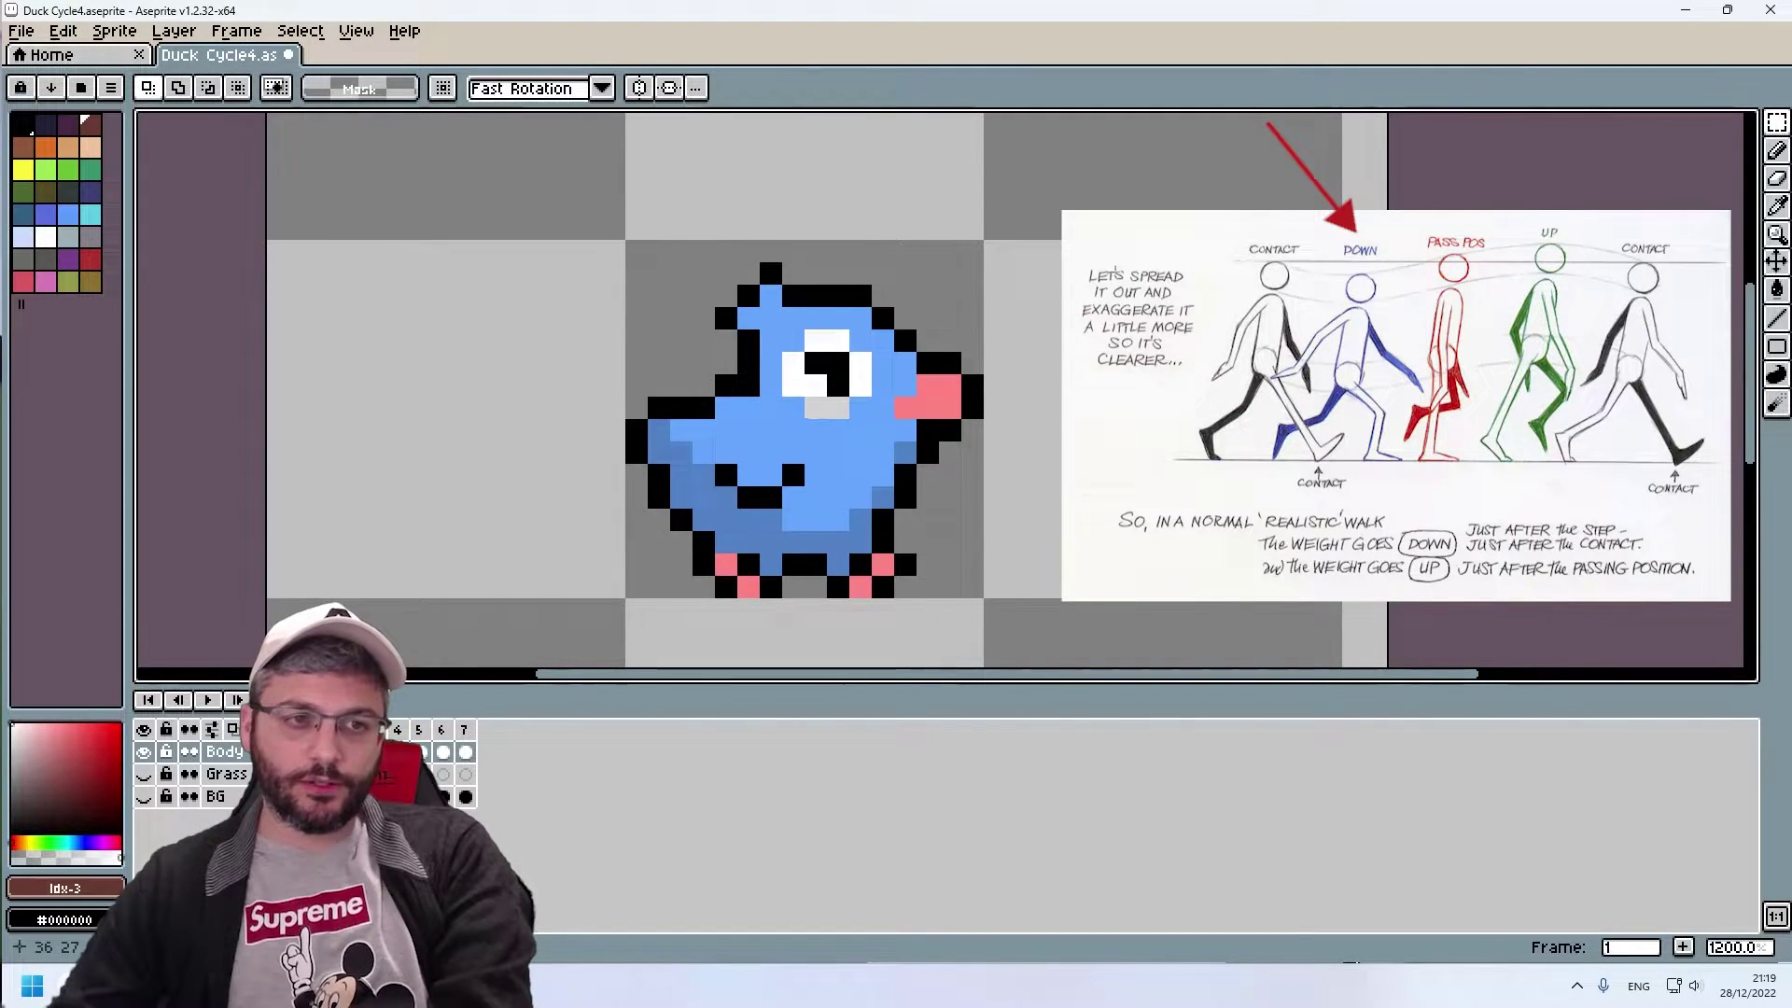
{"action": "key", "text": "Right"}
{"action": "key", "text": "Left"}
{"action": "key", "text": "Right"}
{"action": "key", "text": "Left"}
{"action": "key", "text": "Right"}
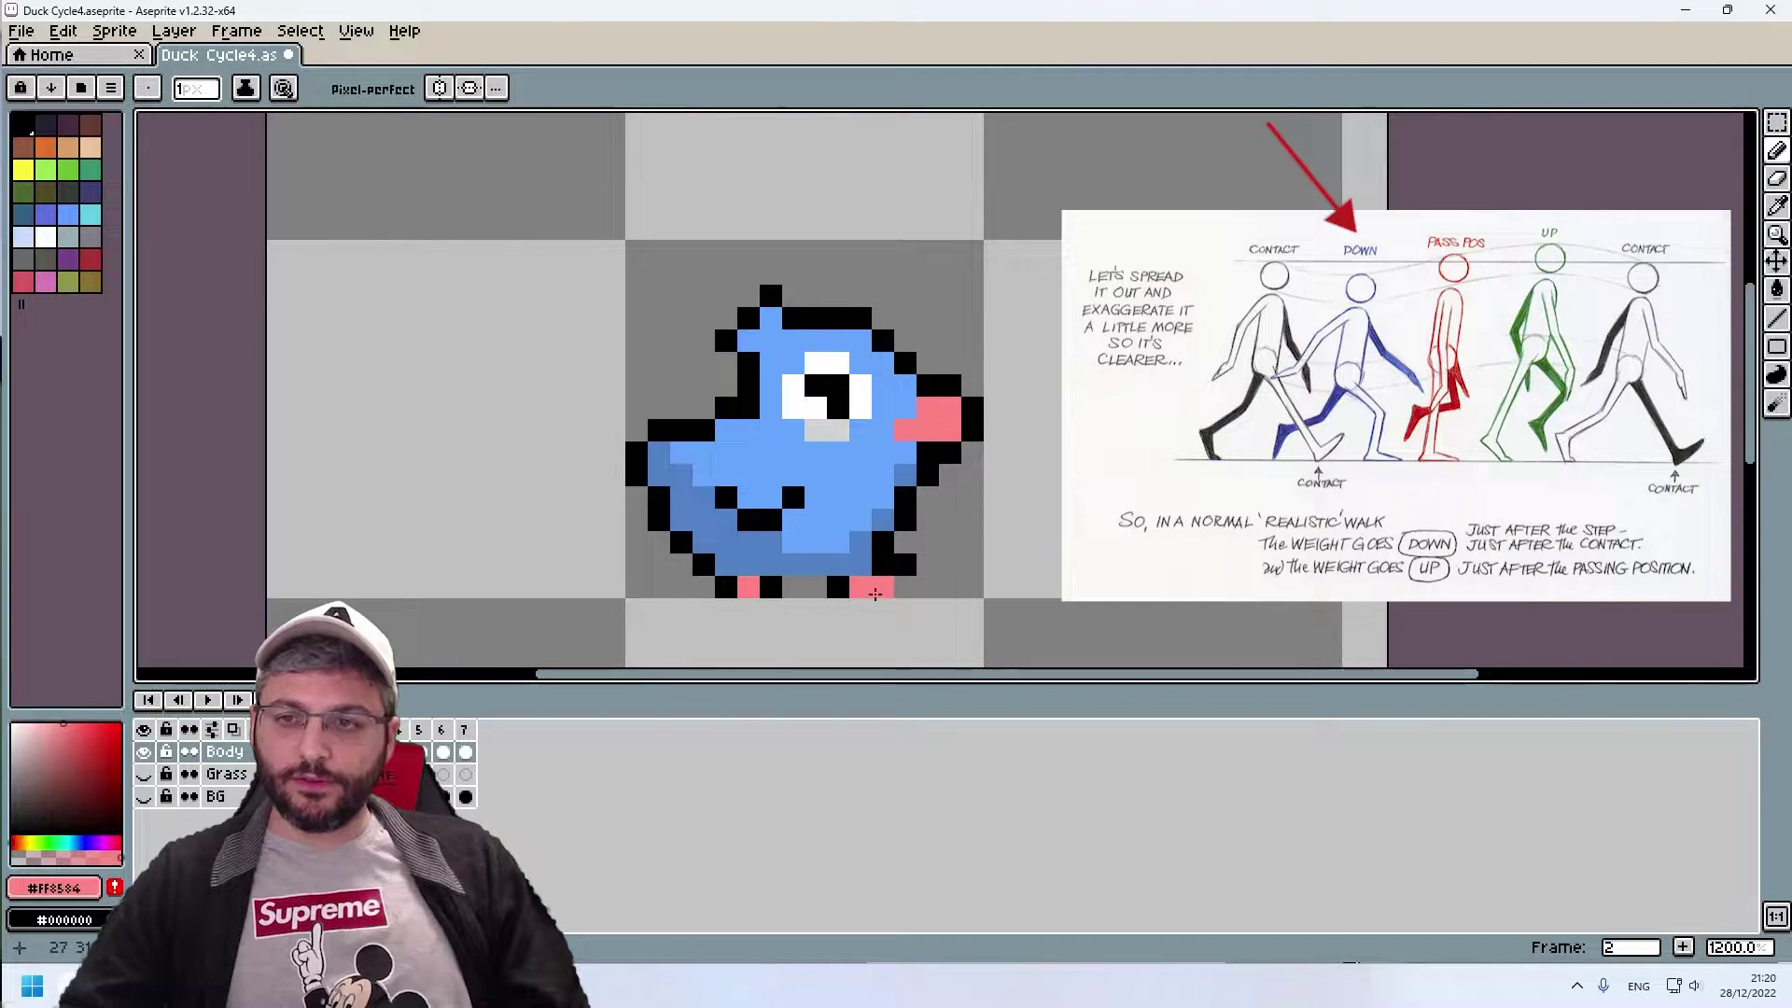
Step: Paint a pink pixel on the duck's foot, save, and play the walk preview
{"action": "left_click", "coordinate": [762, 570]}
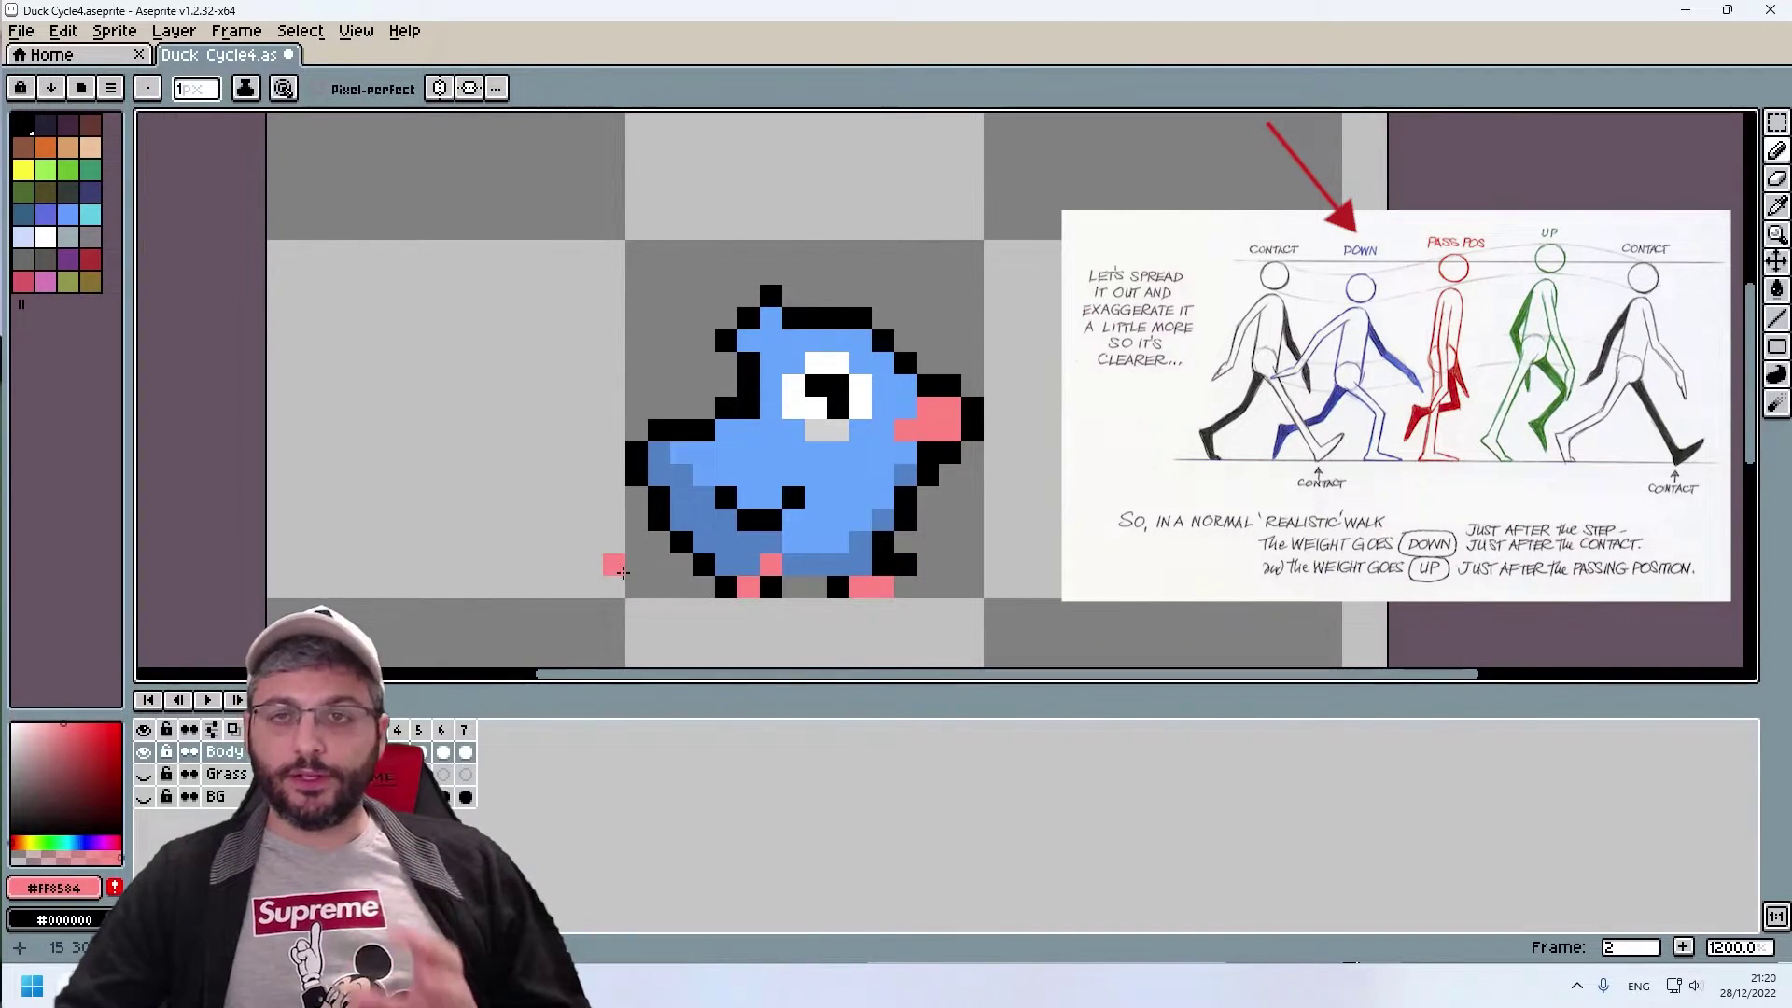
{"action": "key", "text": "ctrl+z"}
{"action": "key", "text": "Return"}
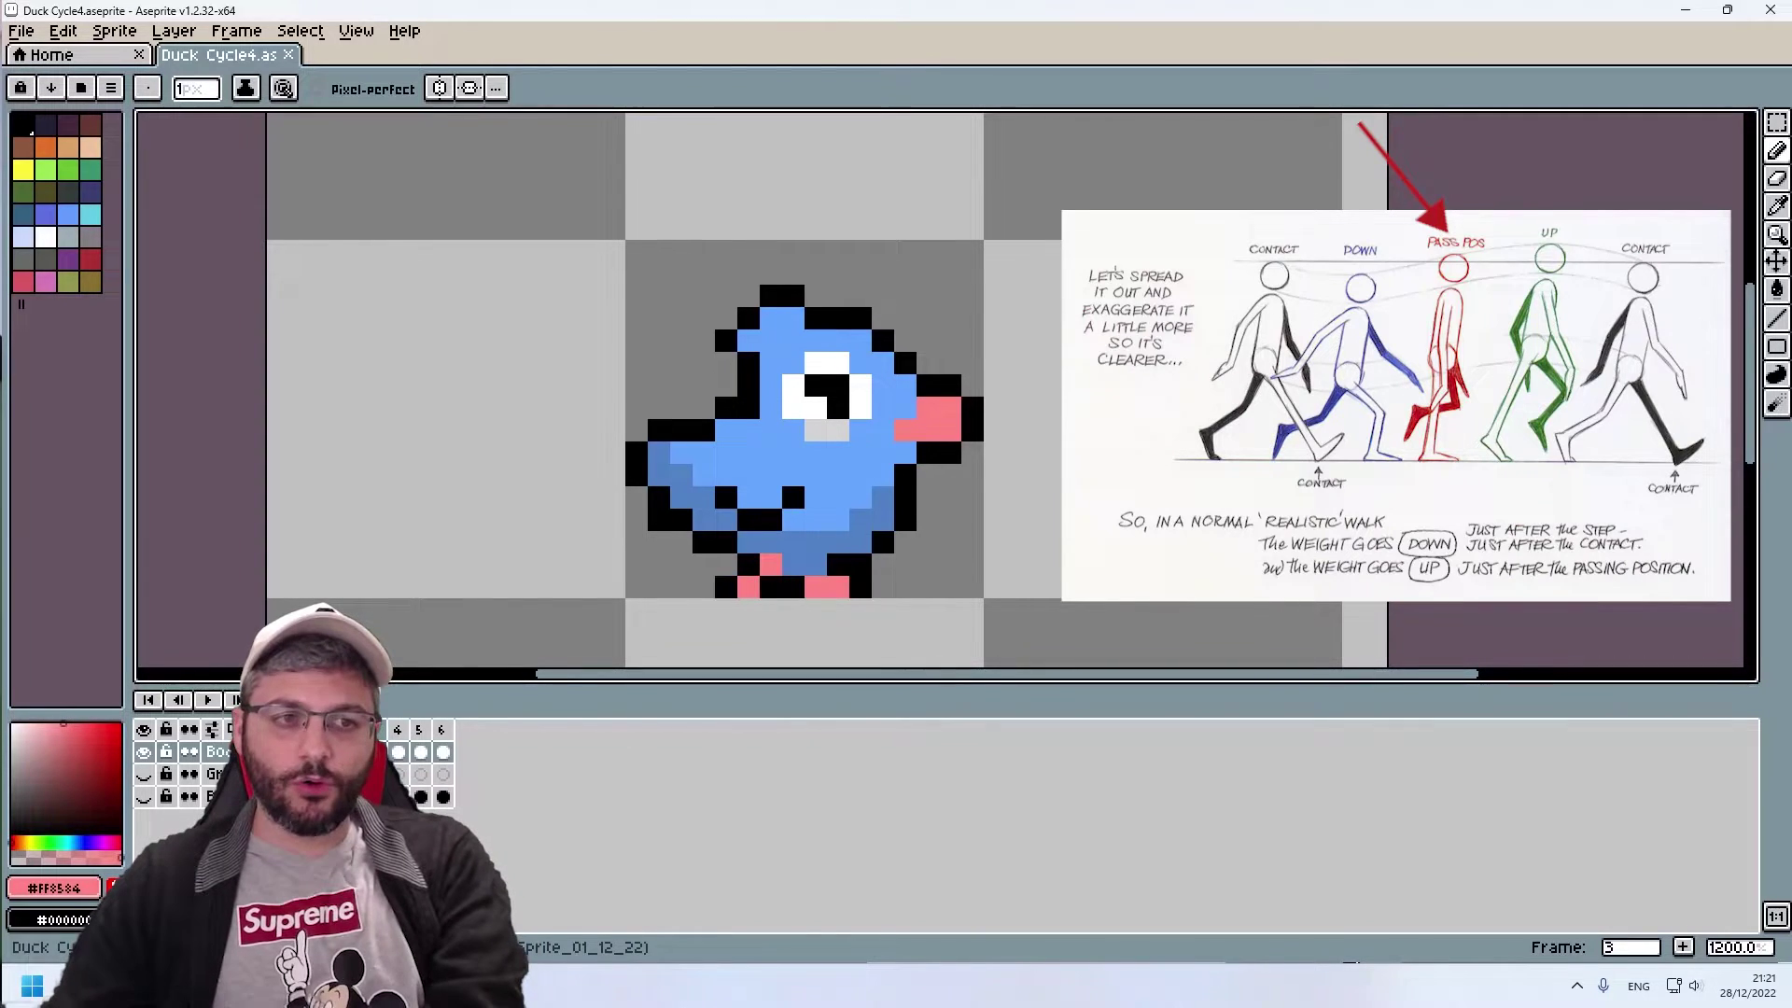
Step: Raise the duck's body one pixel on frame 3, then redraw the legs with pencil and eraser
{"action": "key", "text": "m"}
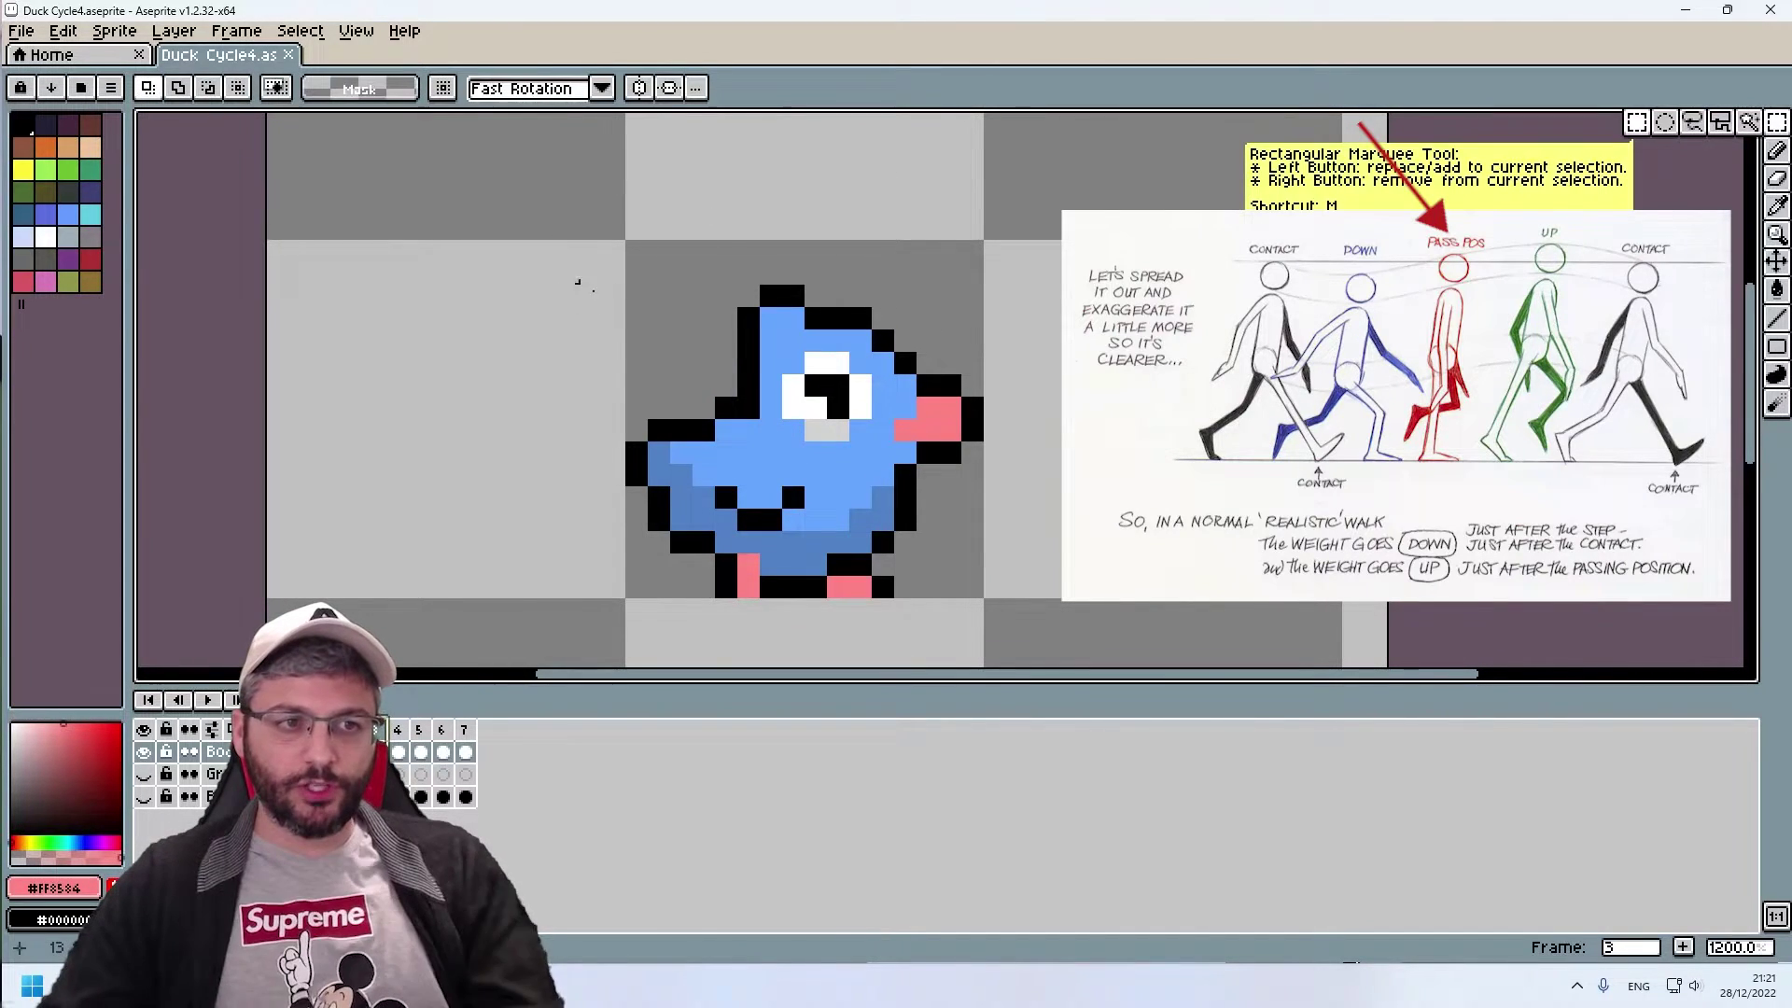
{"action": "left_click_drag", "start_coordinate": [602, 261], "coordinate": [988, 581]}
{"action": "key", "text": "Up"}
{"action": "key", "text": "ctrl+d"}
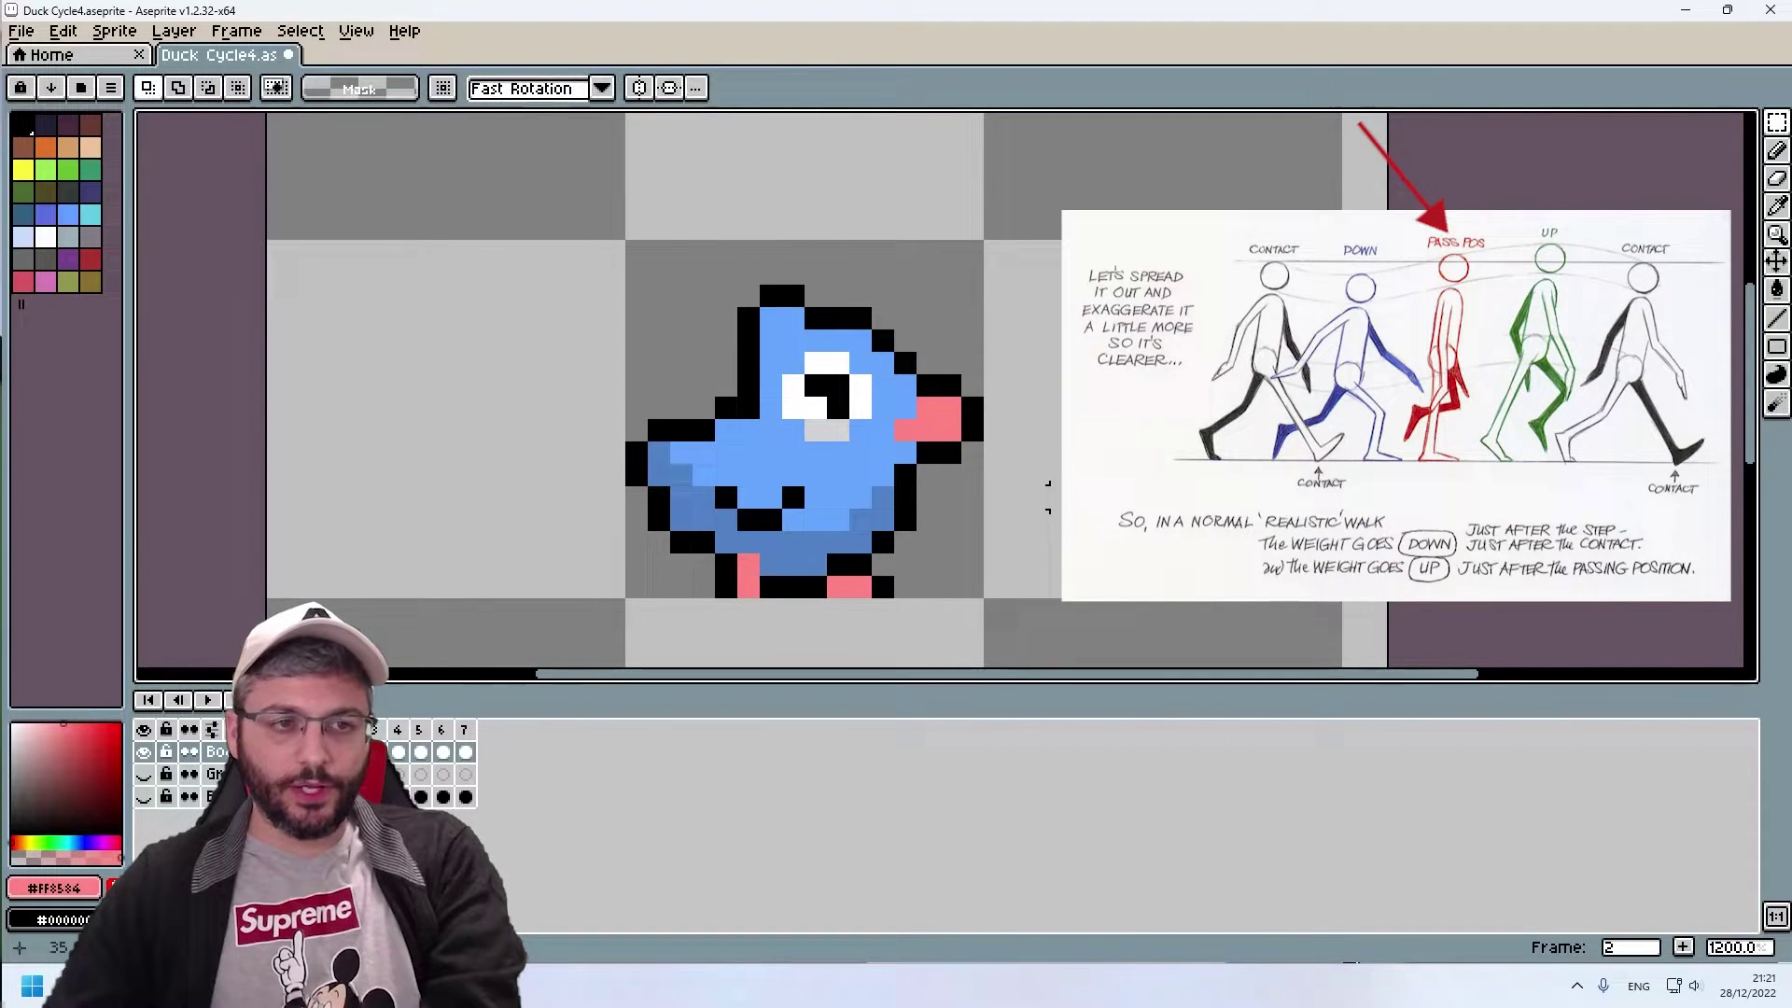
{"action": "key", "text": "i"}
{"action": "key", "text": "b"}
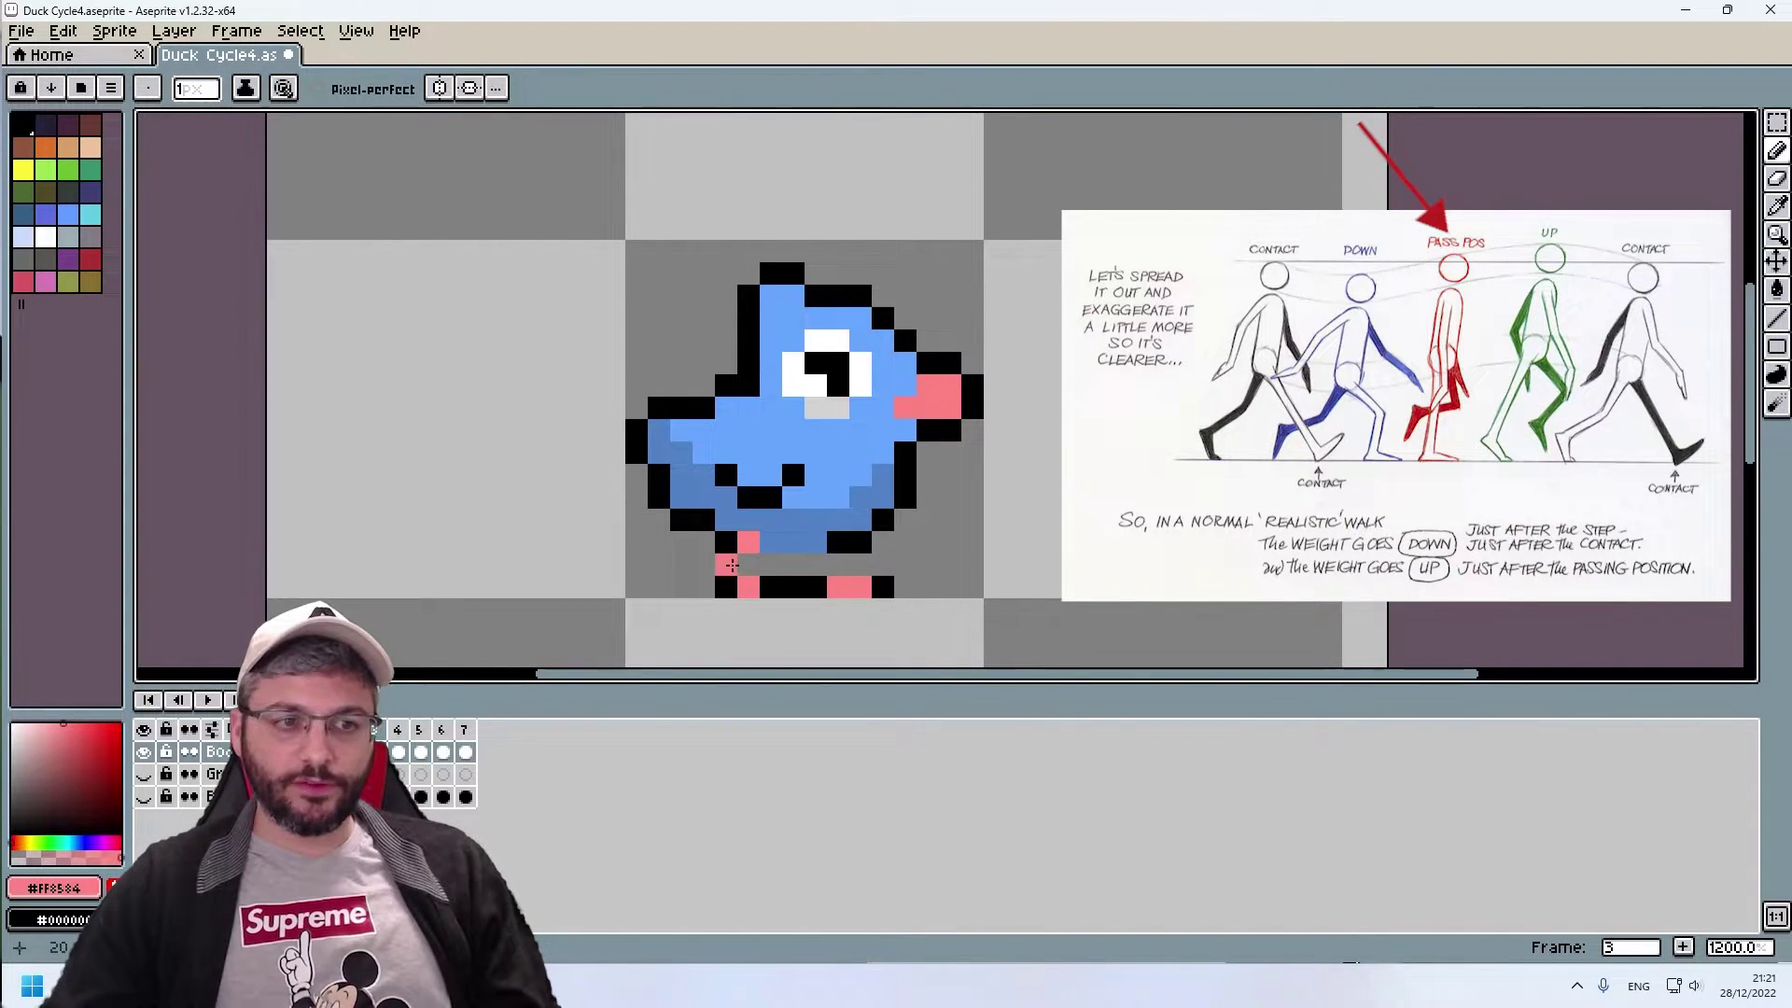
{"action": "key", "text": "e"}
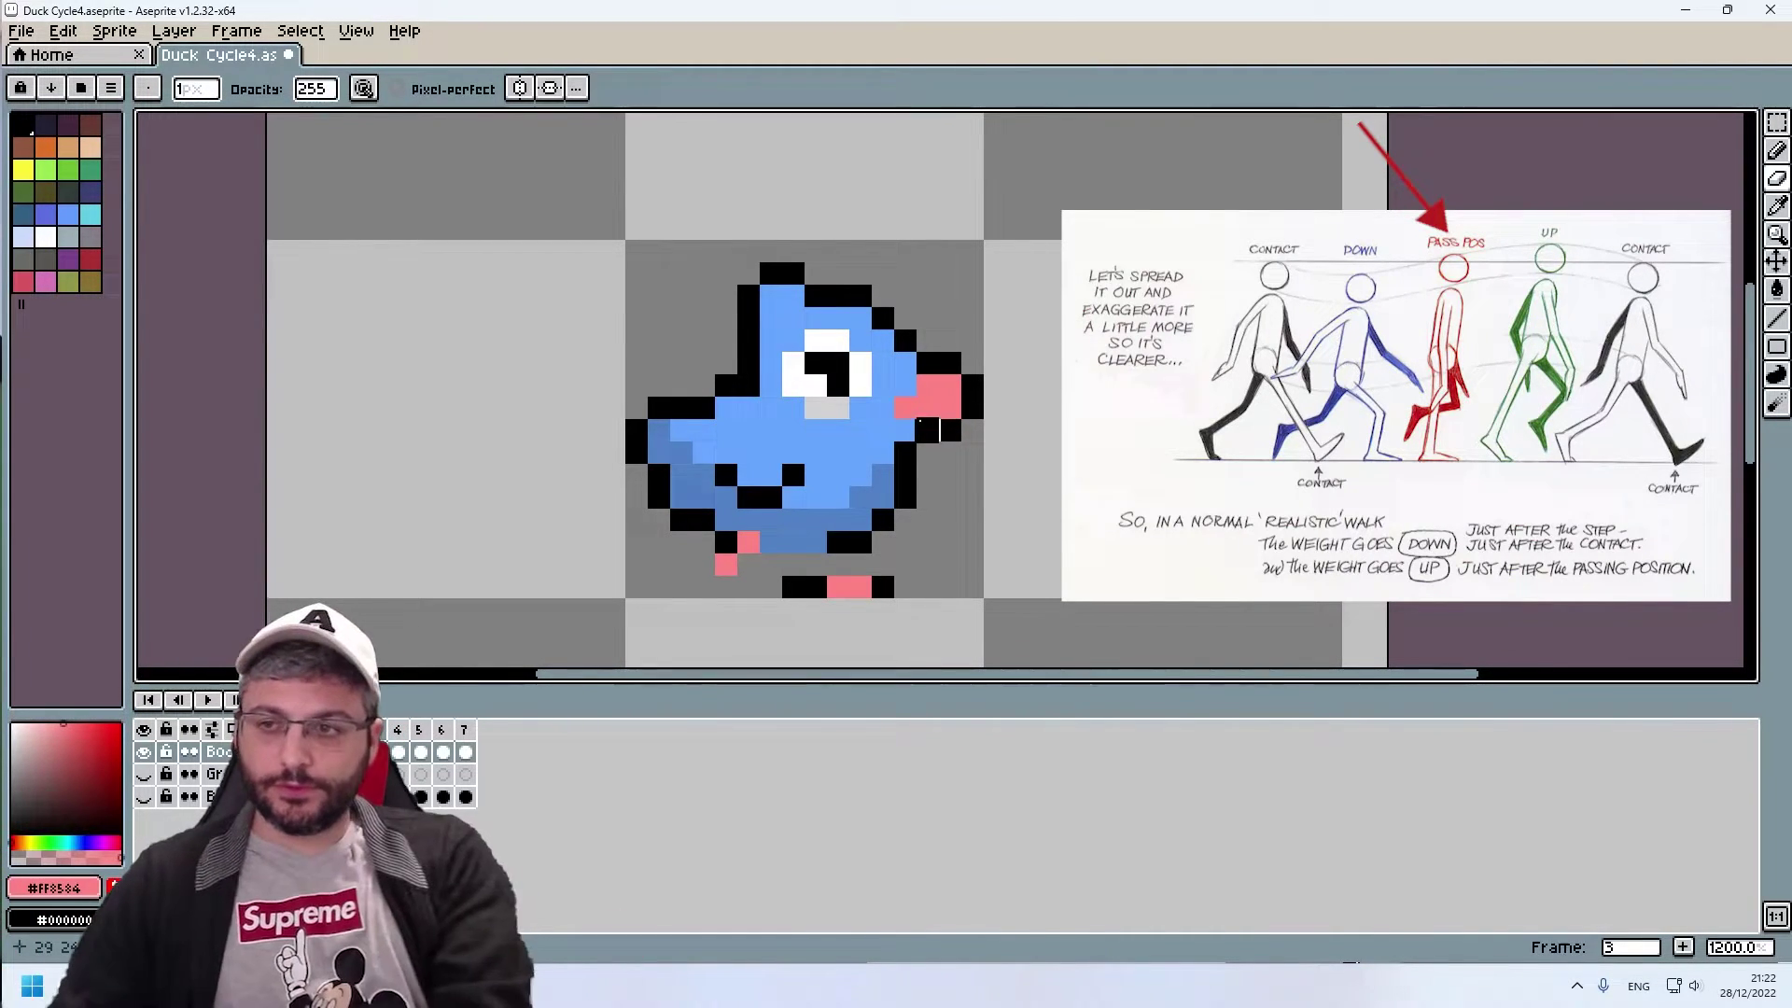
Step: Compare frame 3 with its neighbours, advance to frame 4, and play the walk loop
{"action": "key", "text": "Left"}
{"action": "key", "text": "Right"}
{"action": "key", "text": "Right"}
{"action": "key", "text": "Left"}
{"action": "key", "text": "Left"}
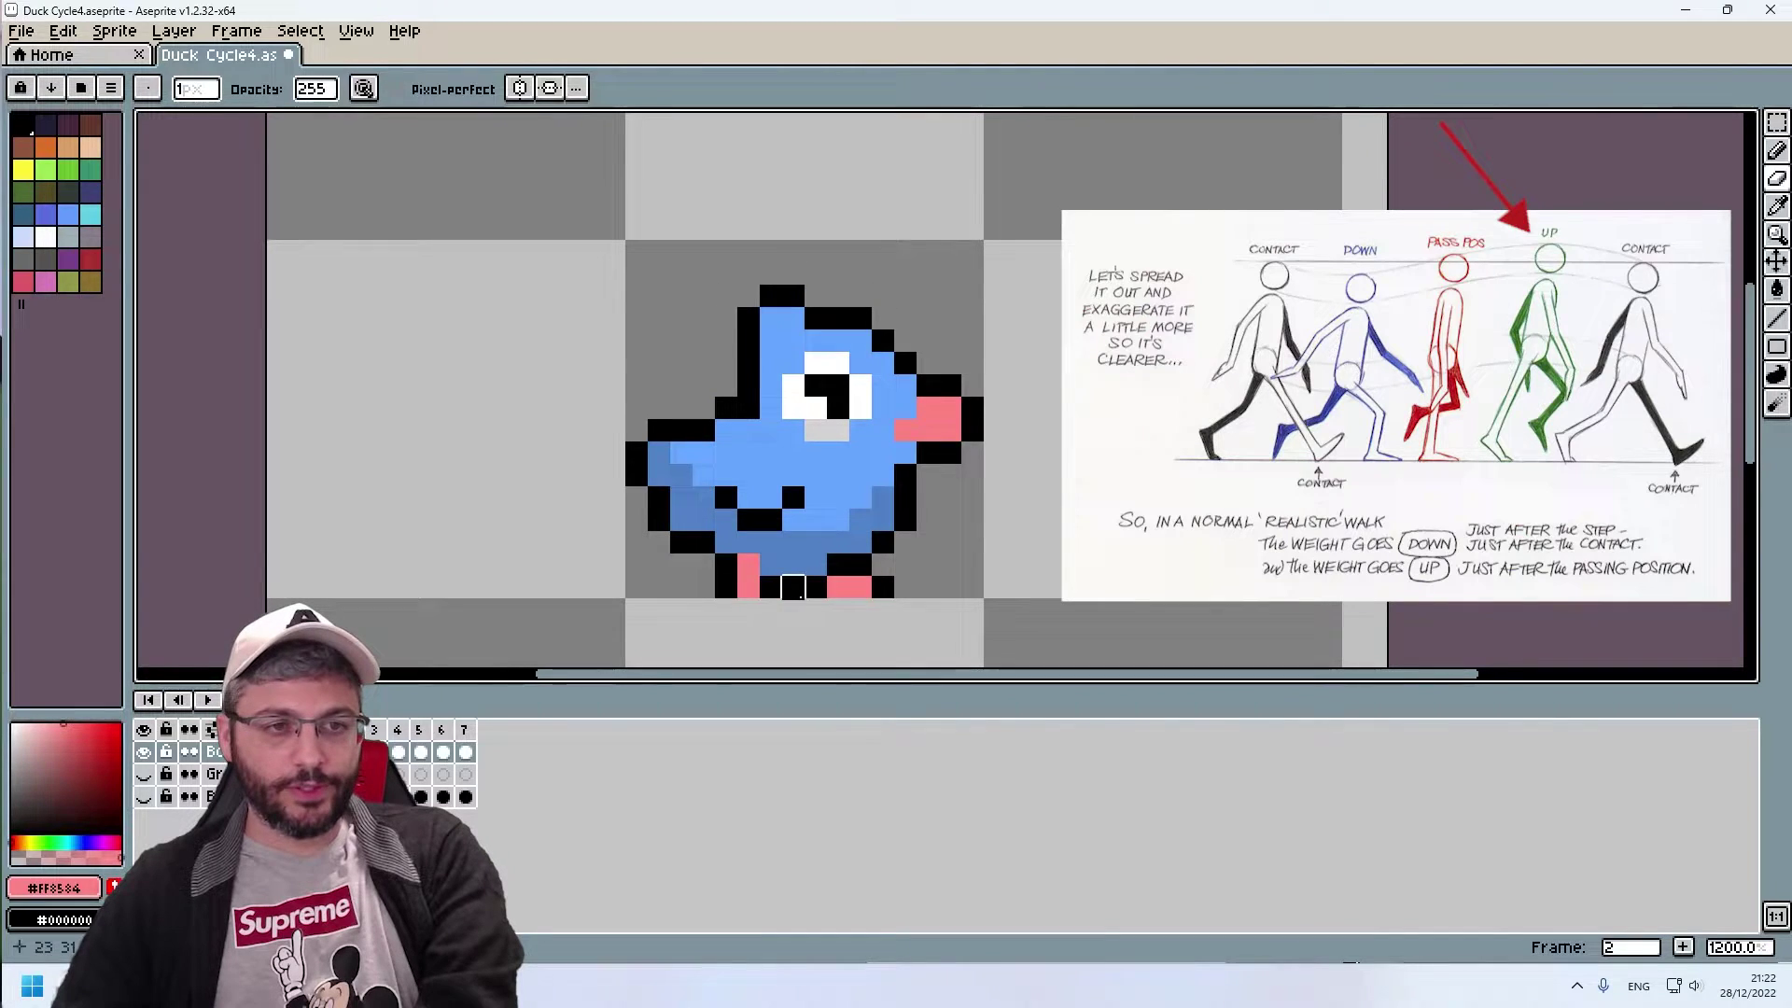
{"action": "key", "text": "Right"}
{"action": "key", "text": "Left"}
{"action": "key", "text": "Right"}
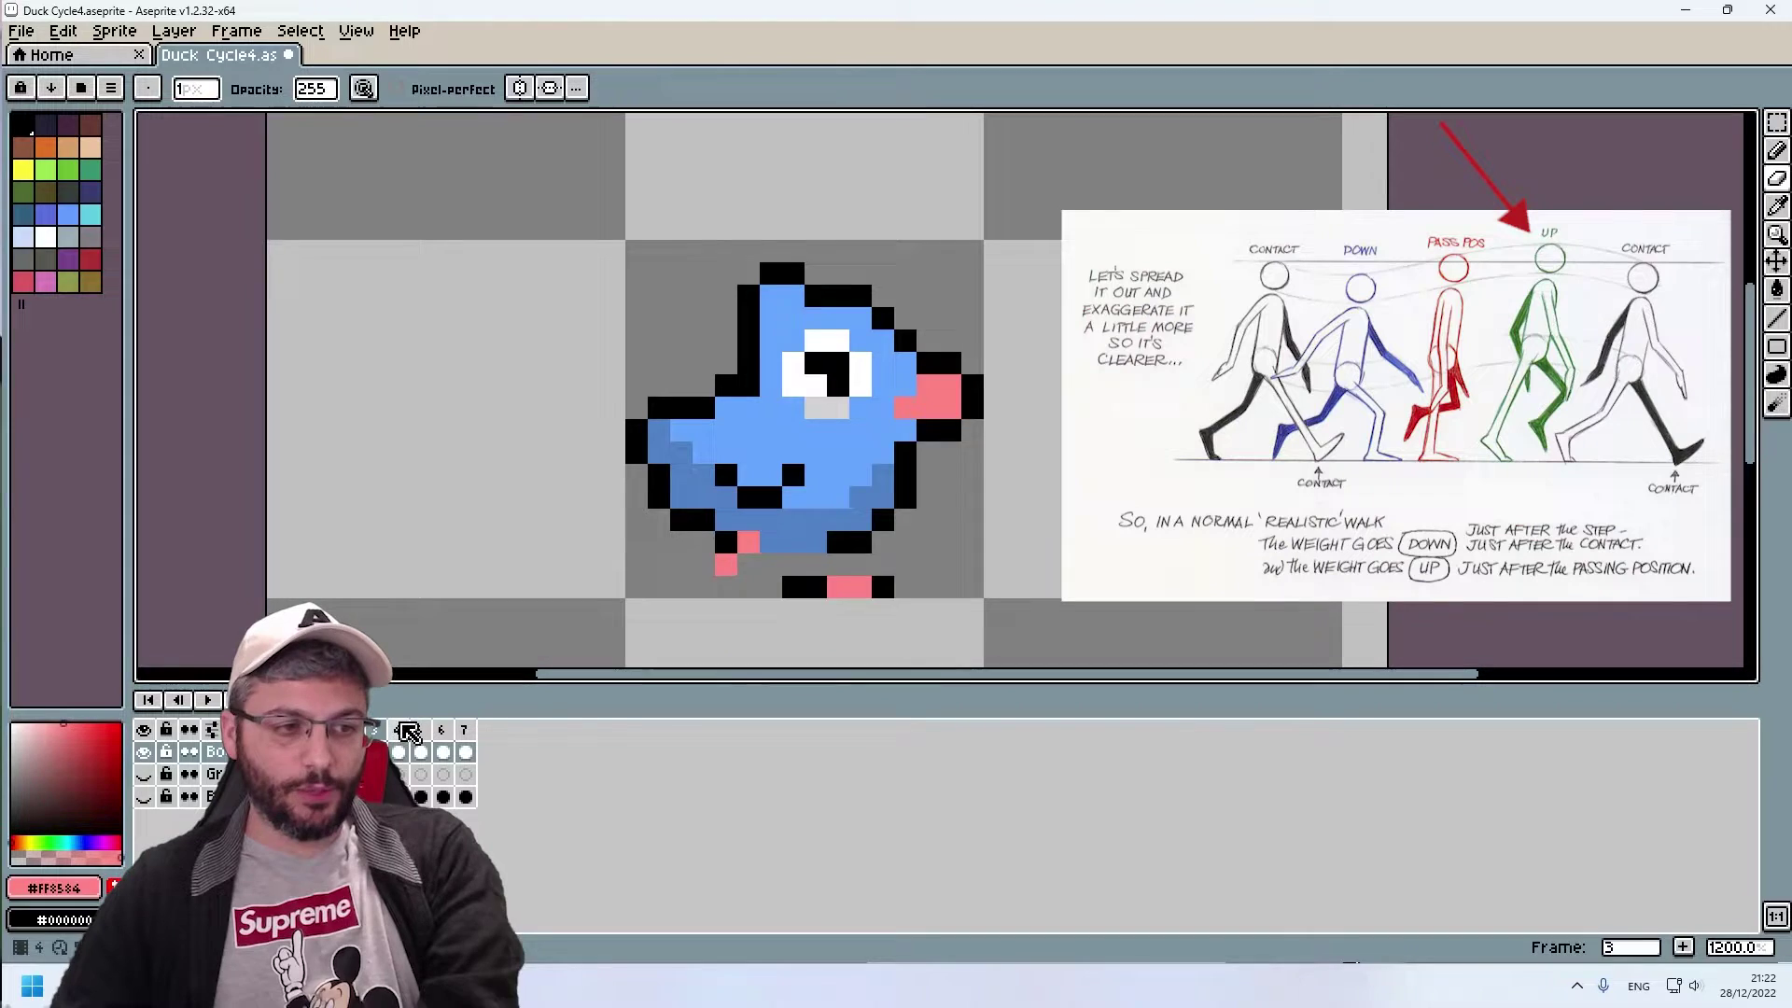
{"action": "key", "text": "Right"}
{"action": "key", "text": "Right"}
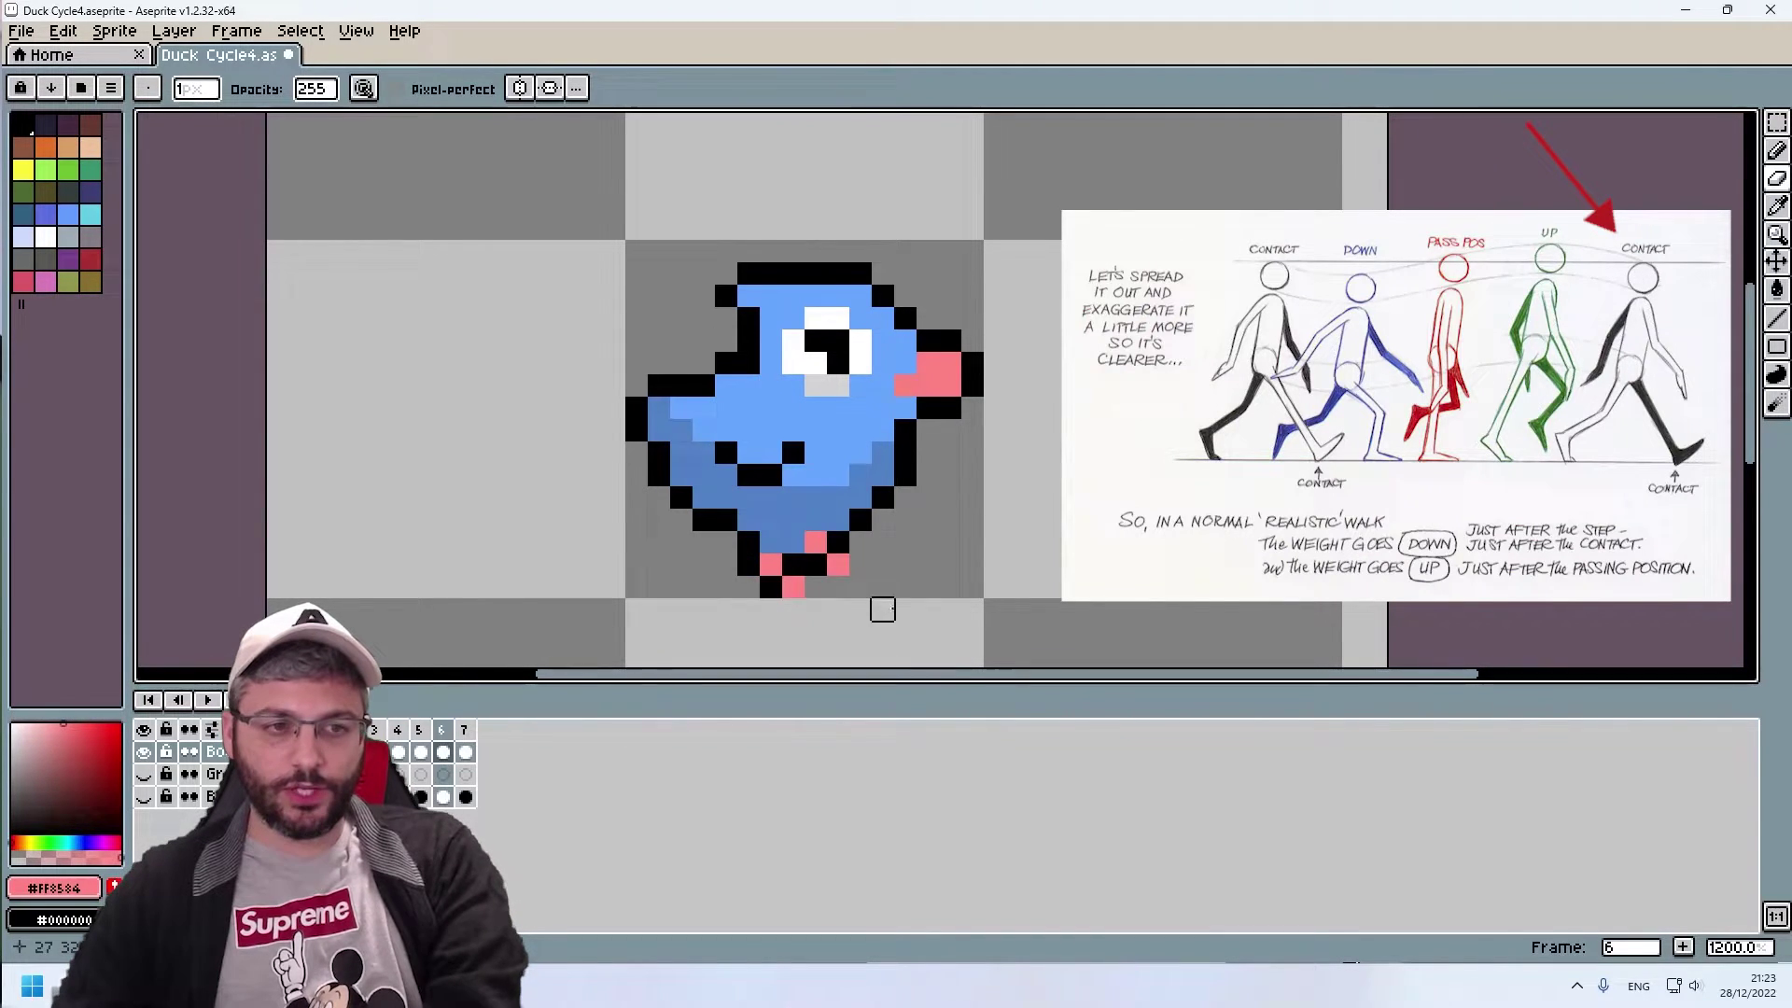
{"action": "left_click", "coordinate": [208, 701]}
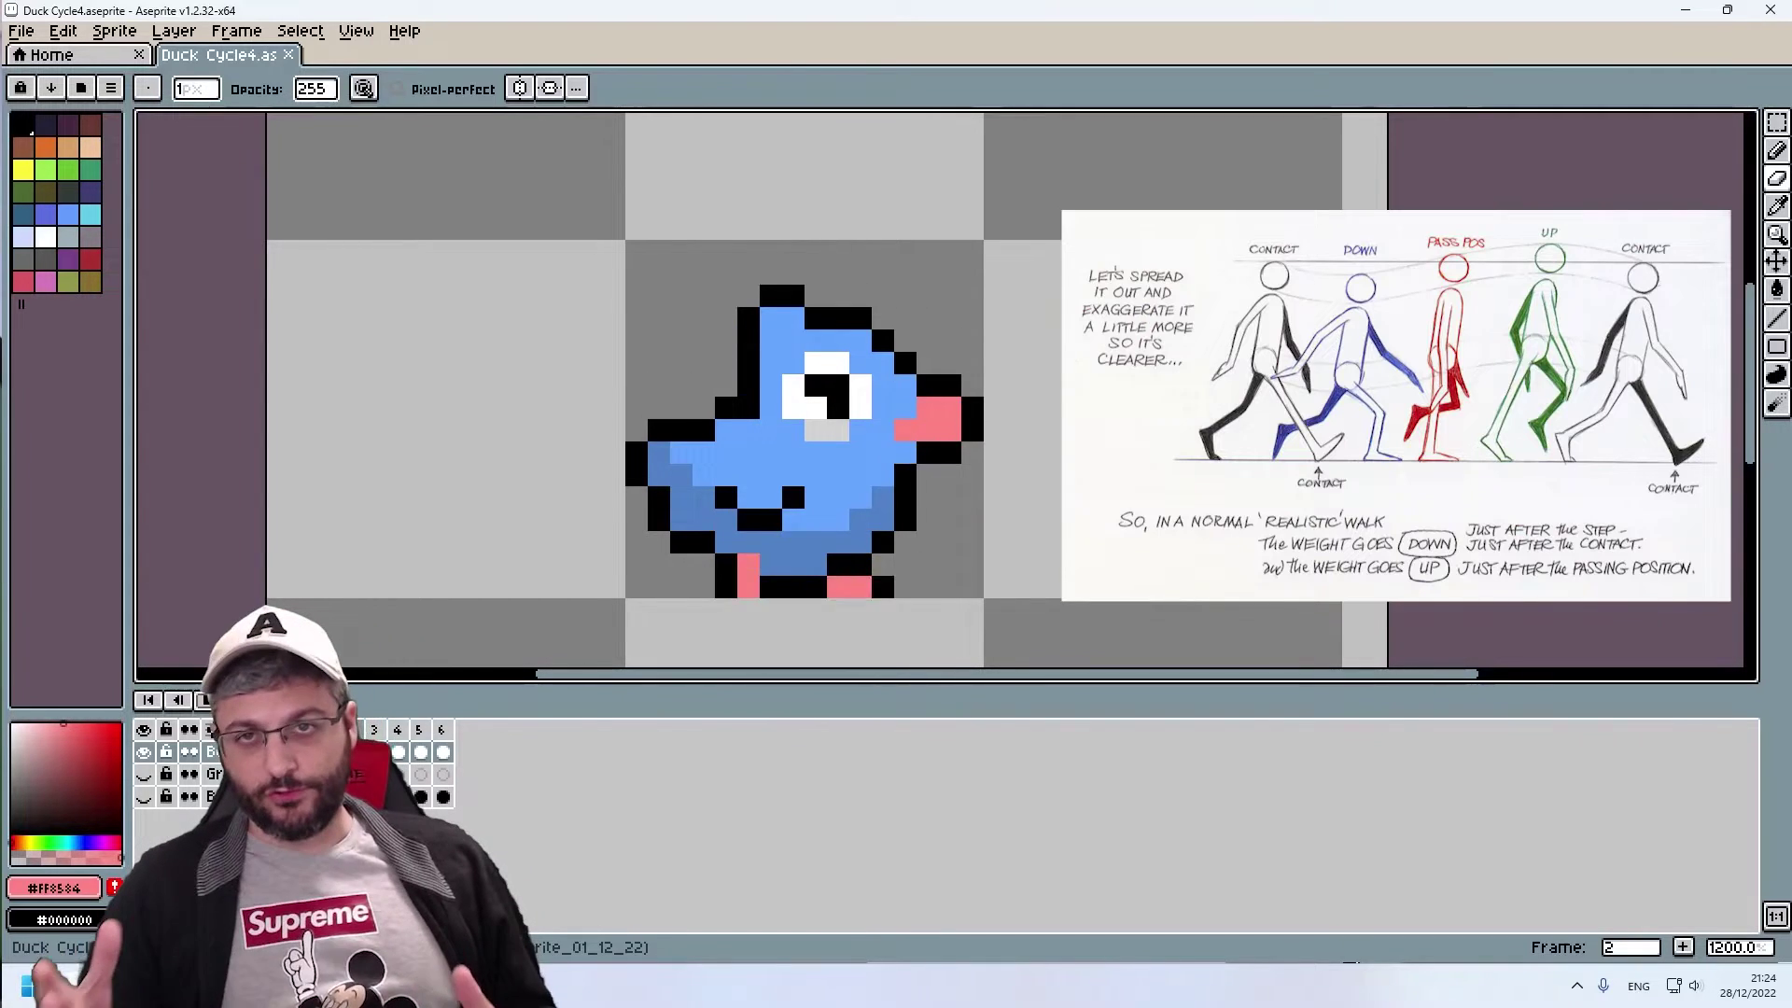
Step: Stop the walk playback and switch to the follow-through article in Chrome
{"action": "left_click", "coordinate": [383, 733]}
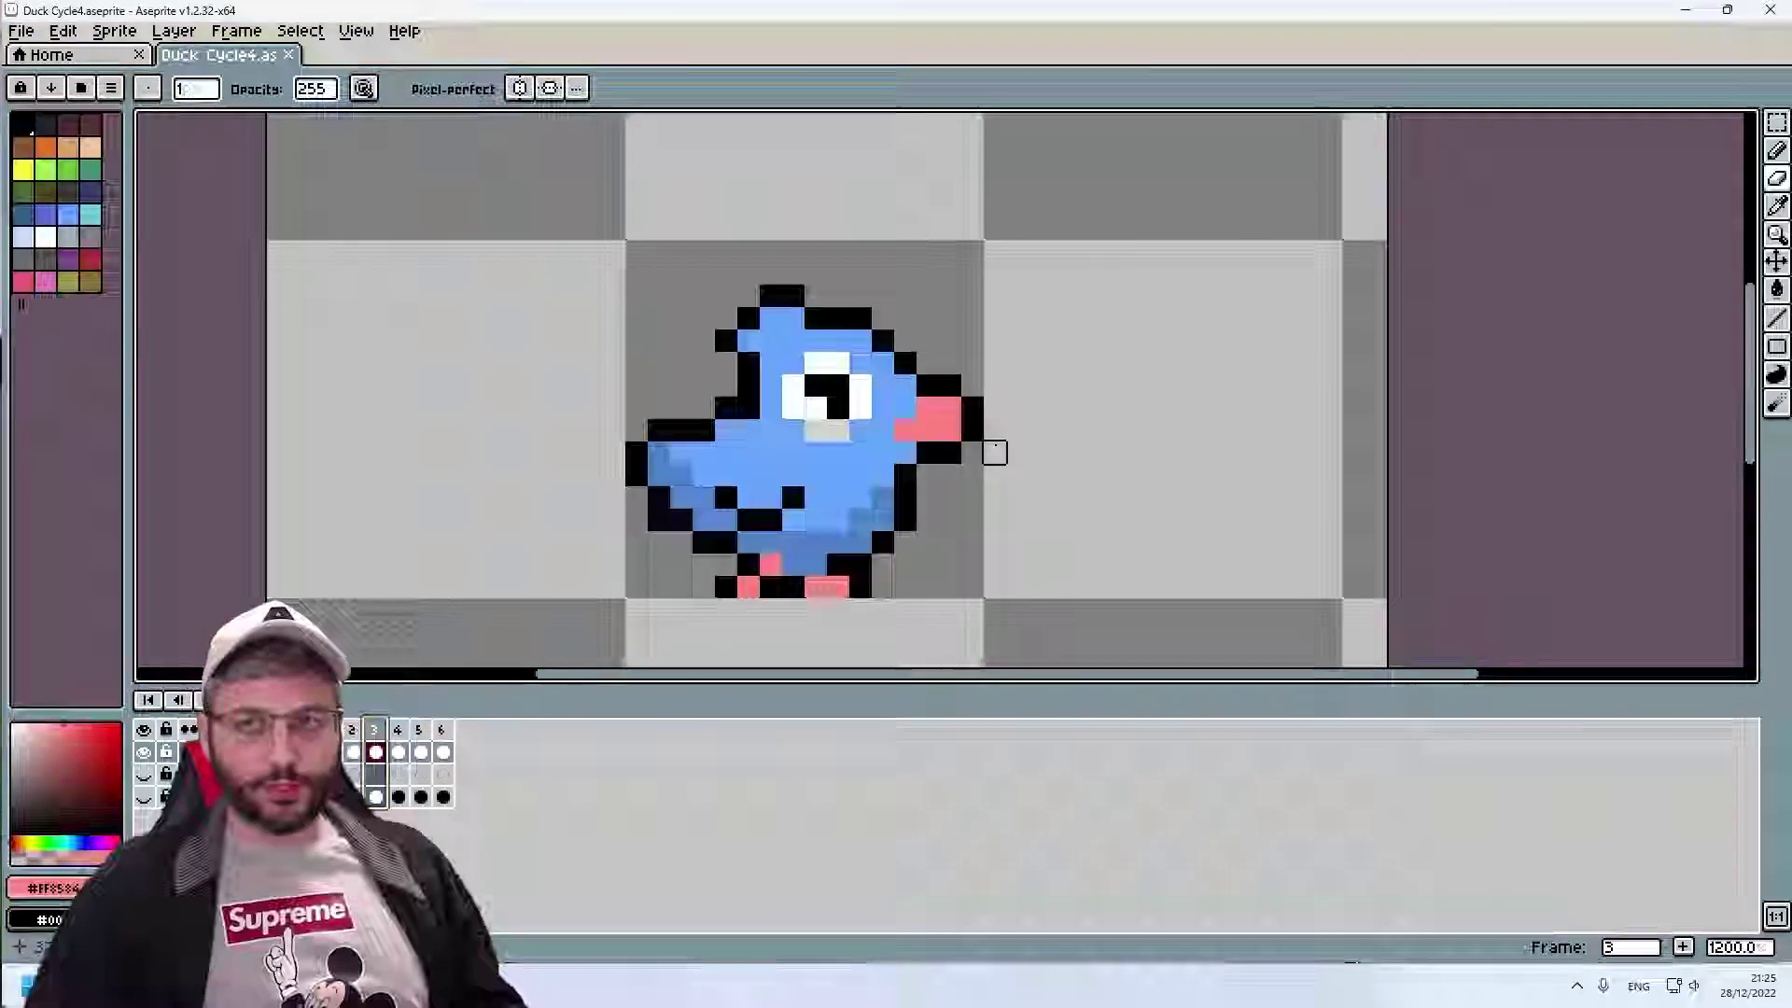
{"action": "key", "text": "alt+Tab"}
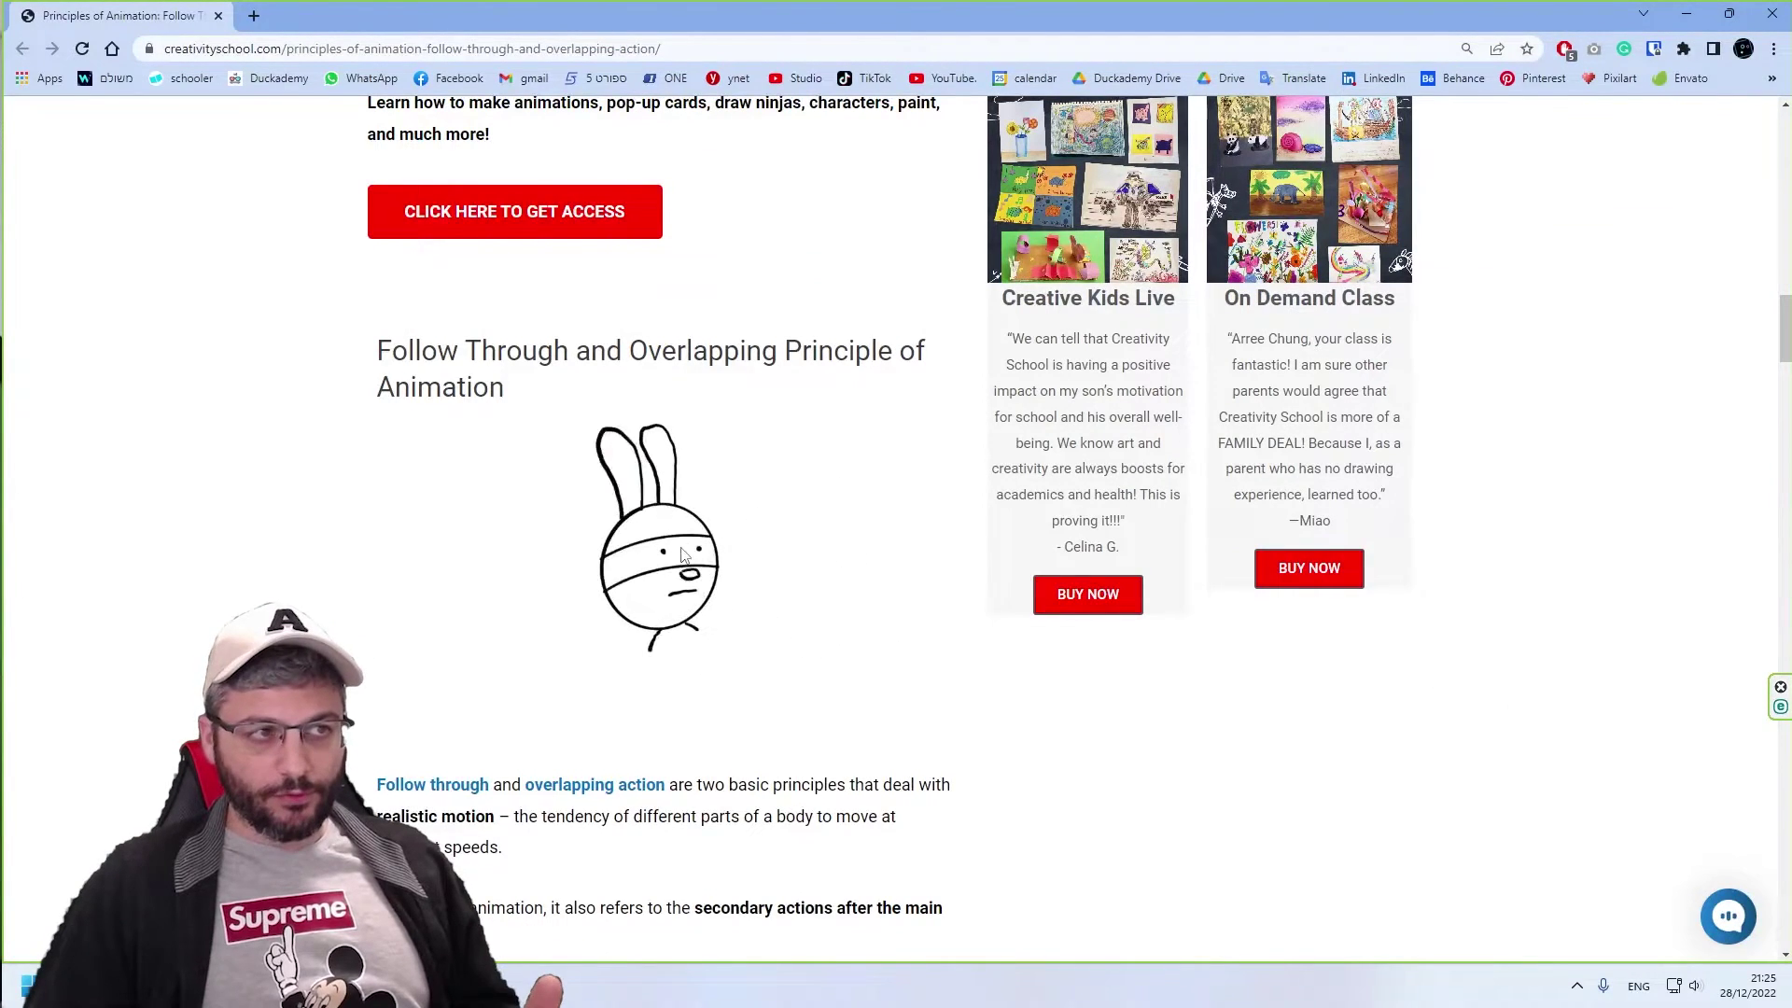
Step: Read through the follow-through and overlapping action article, pointing out its web address
{"action": "scroll", "coordinate": [808, 643], "scroll_direction": "down", "scroll_amount": 2}
{"action": "left_click", "coordinate": [215, 52]}
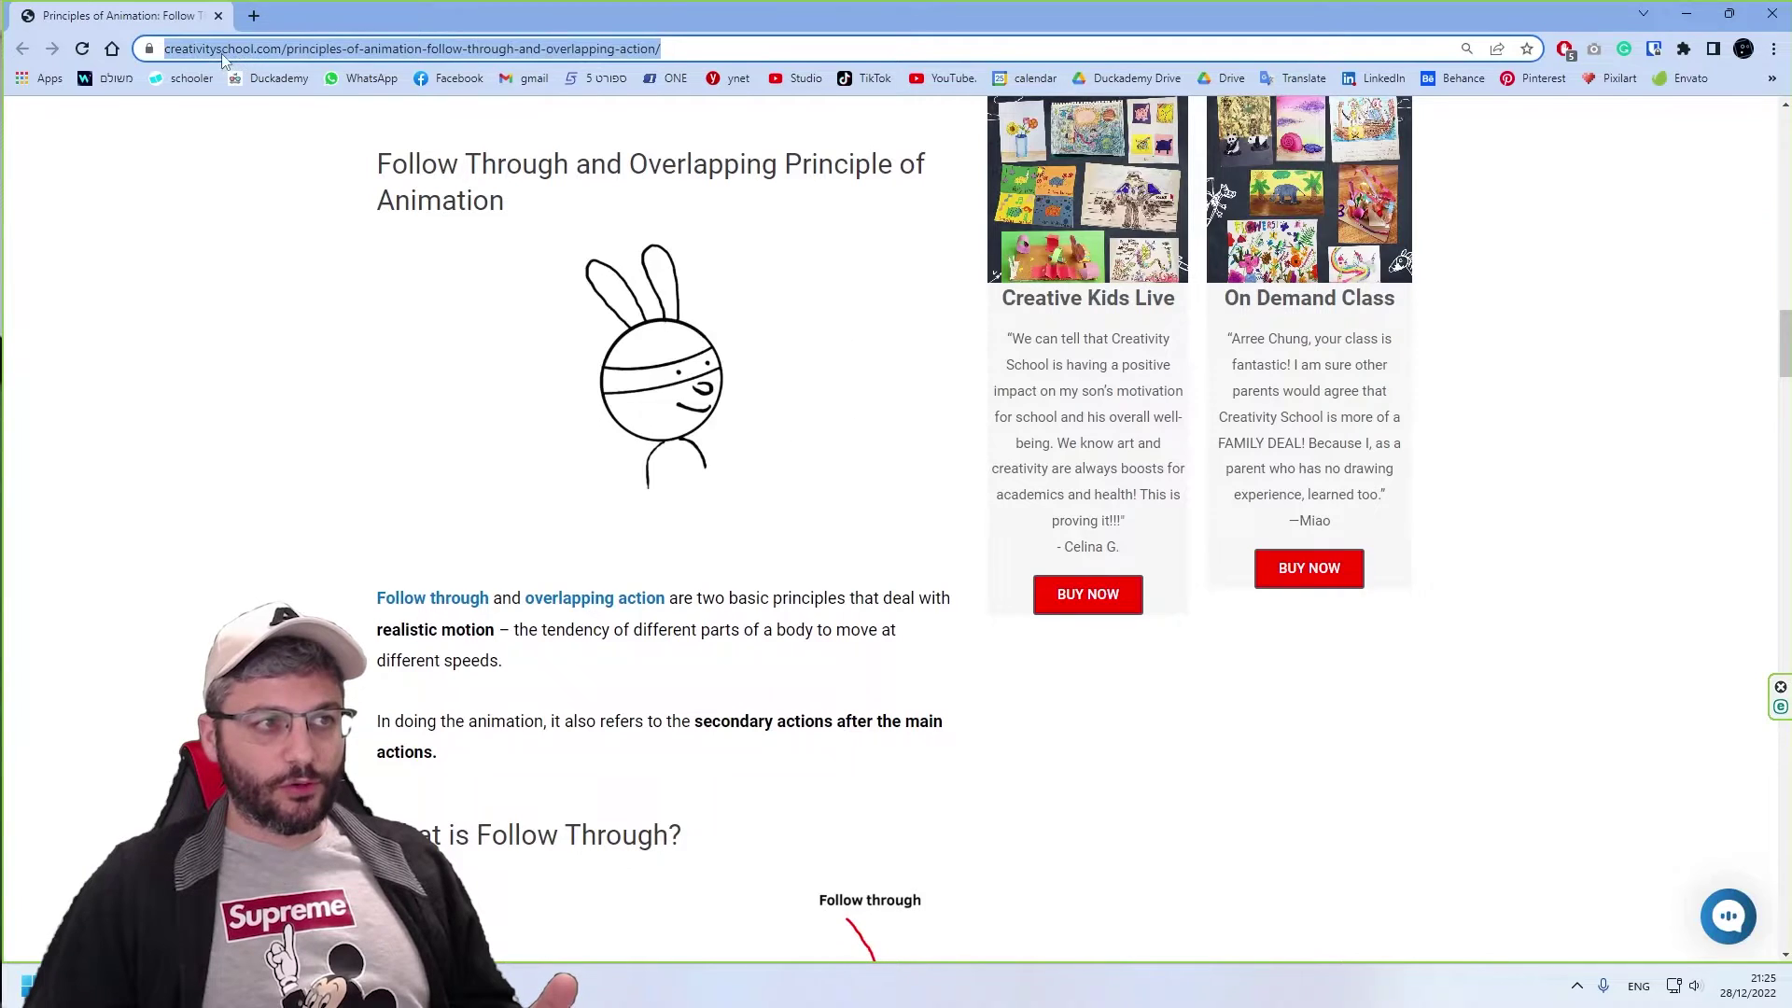
{"action": "left_click", "coordinate": [249, 54]}
{"action": "left_click", "coordinate": [788, 540]}
{"action": "scroll", "coordinate": [788, 541], "scroll_direction": "up", "scroll_amount": 1}
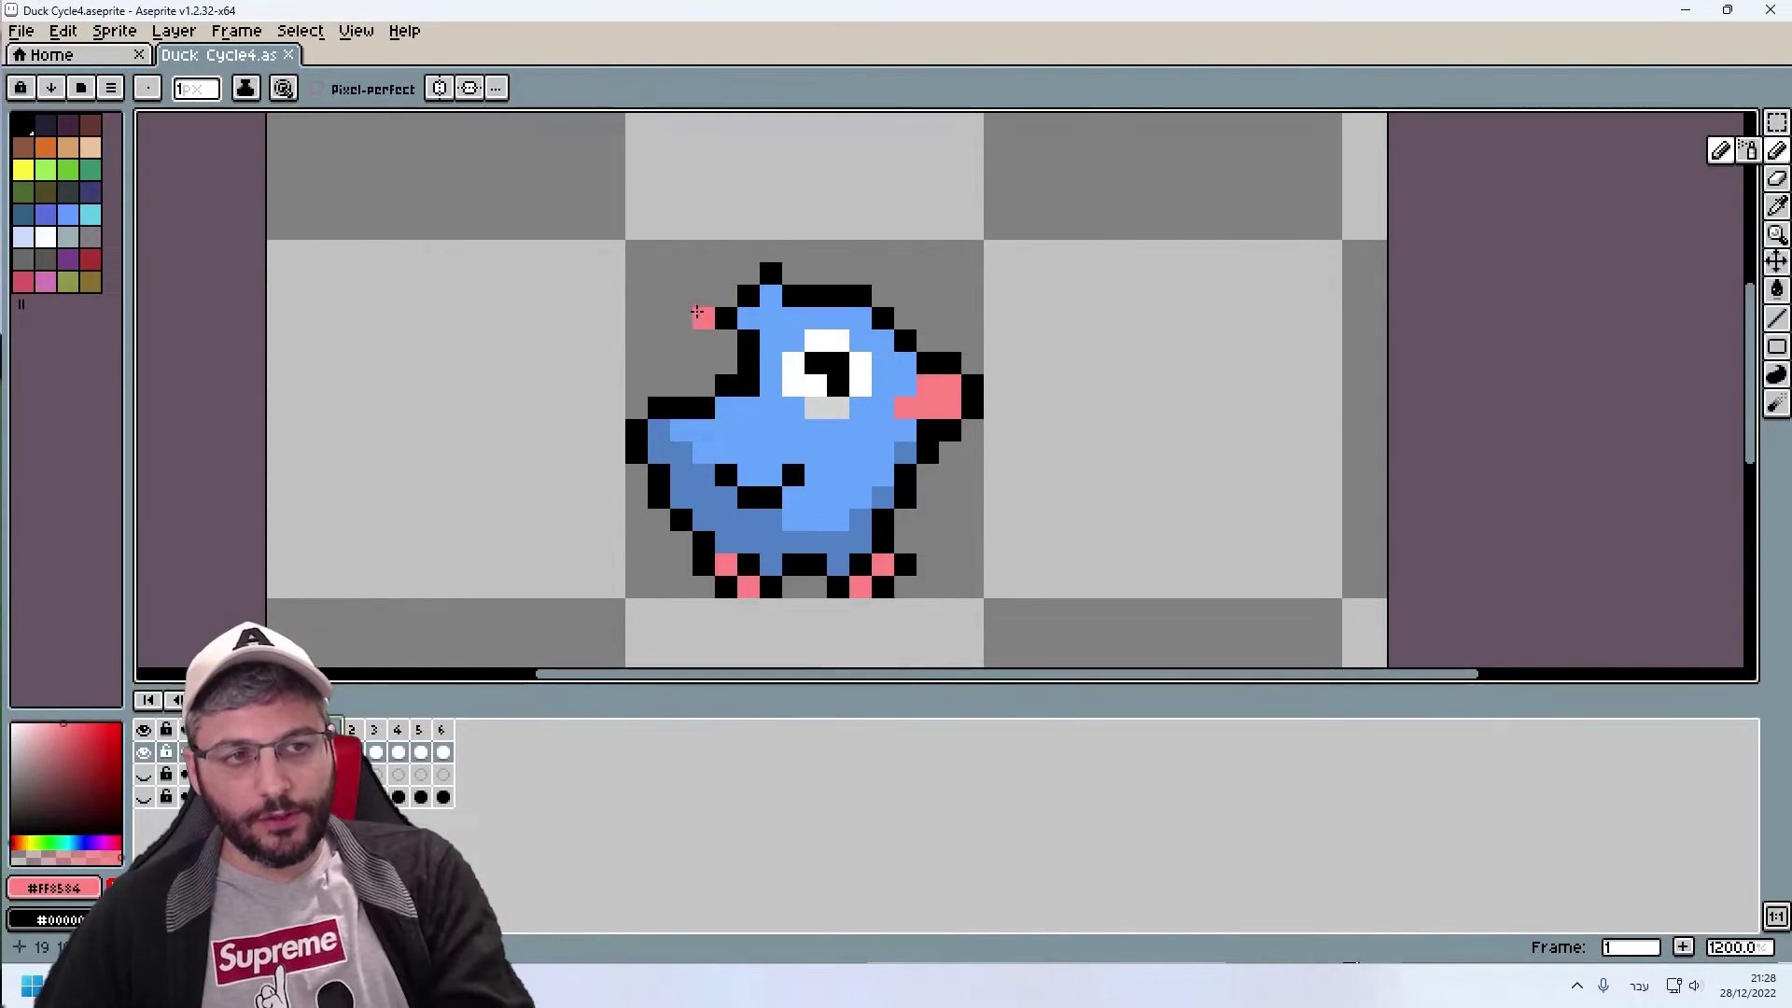
Step: Paint a pink pixel atop the duck's head and compare frame 2 with its neighbour
{"action": "left_click", "coordinate": [771, 297]}
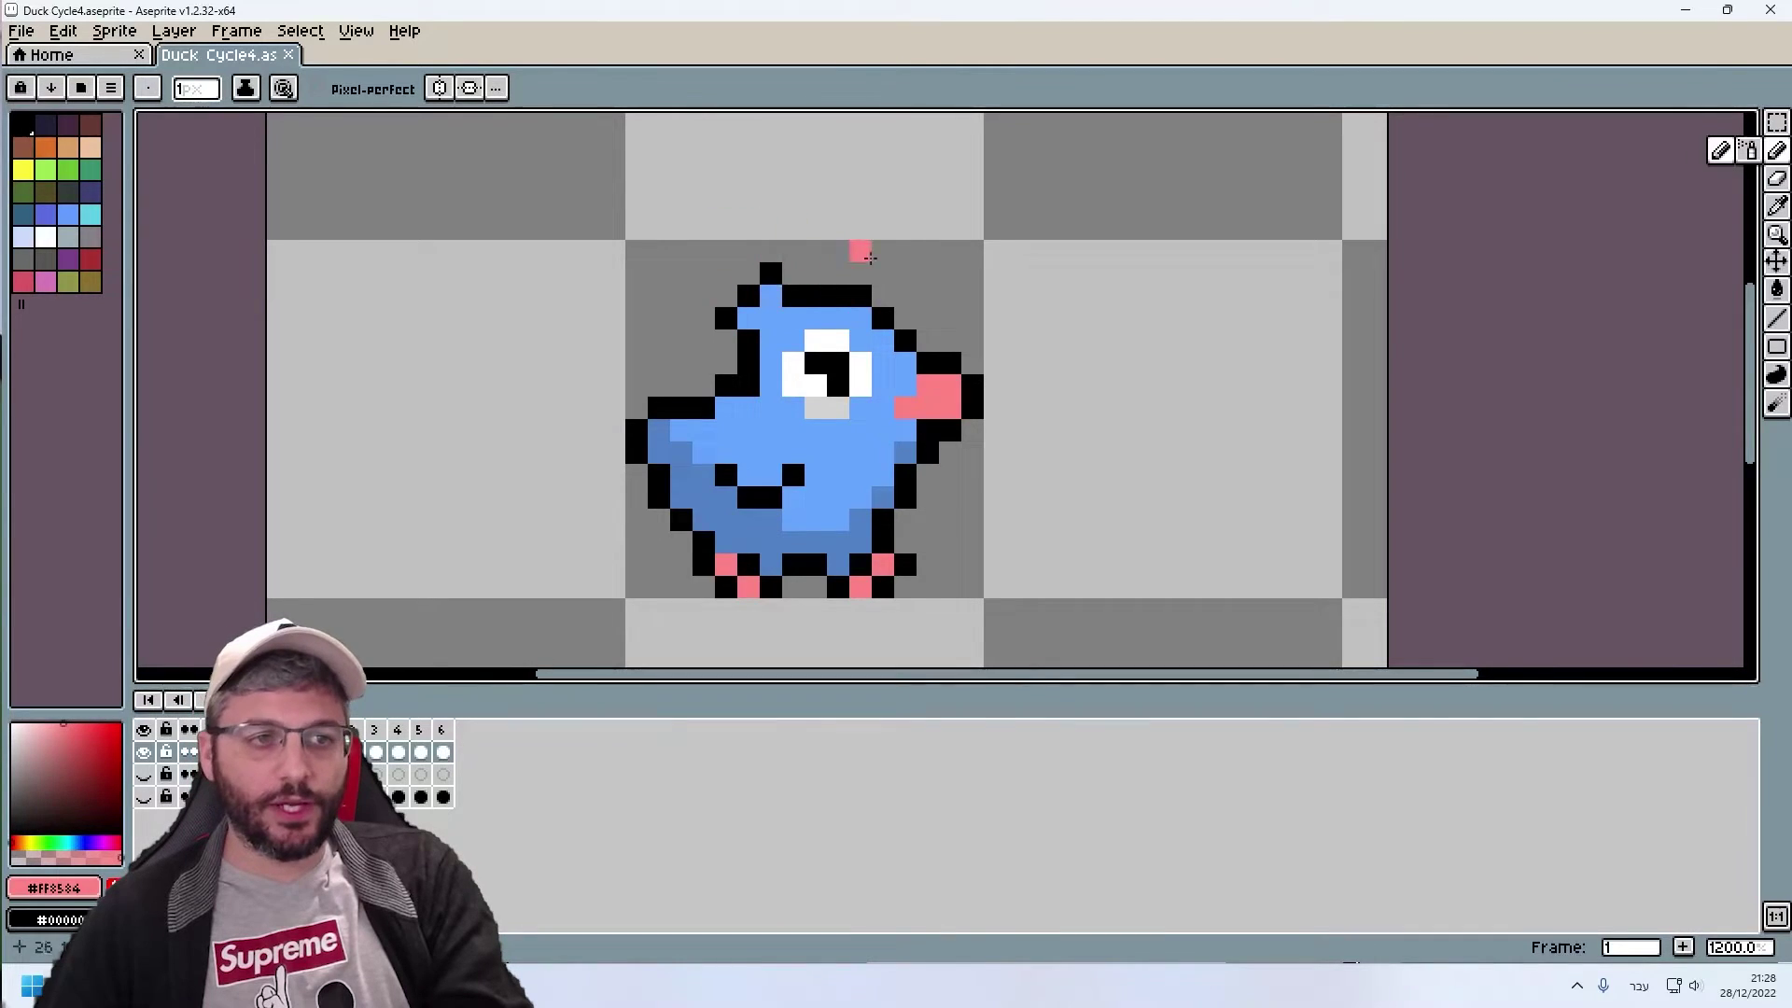
{"action": "key", "text": "Right"}
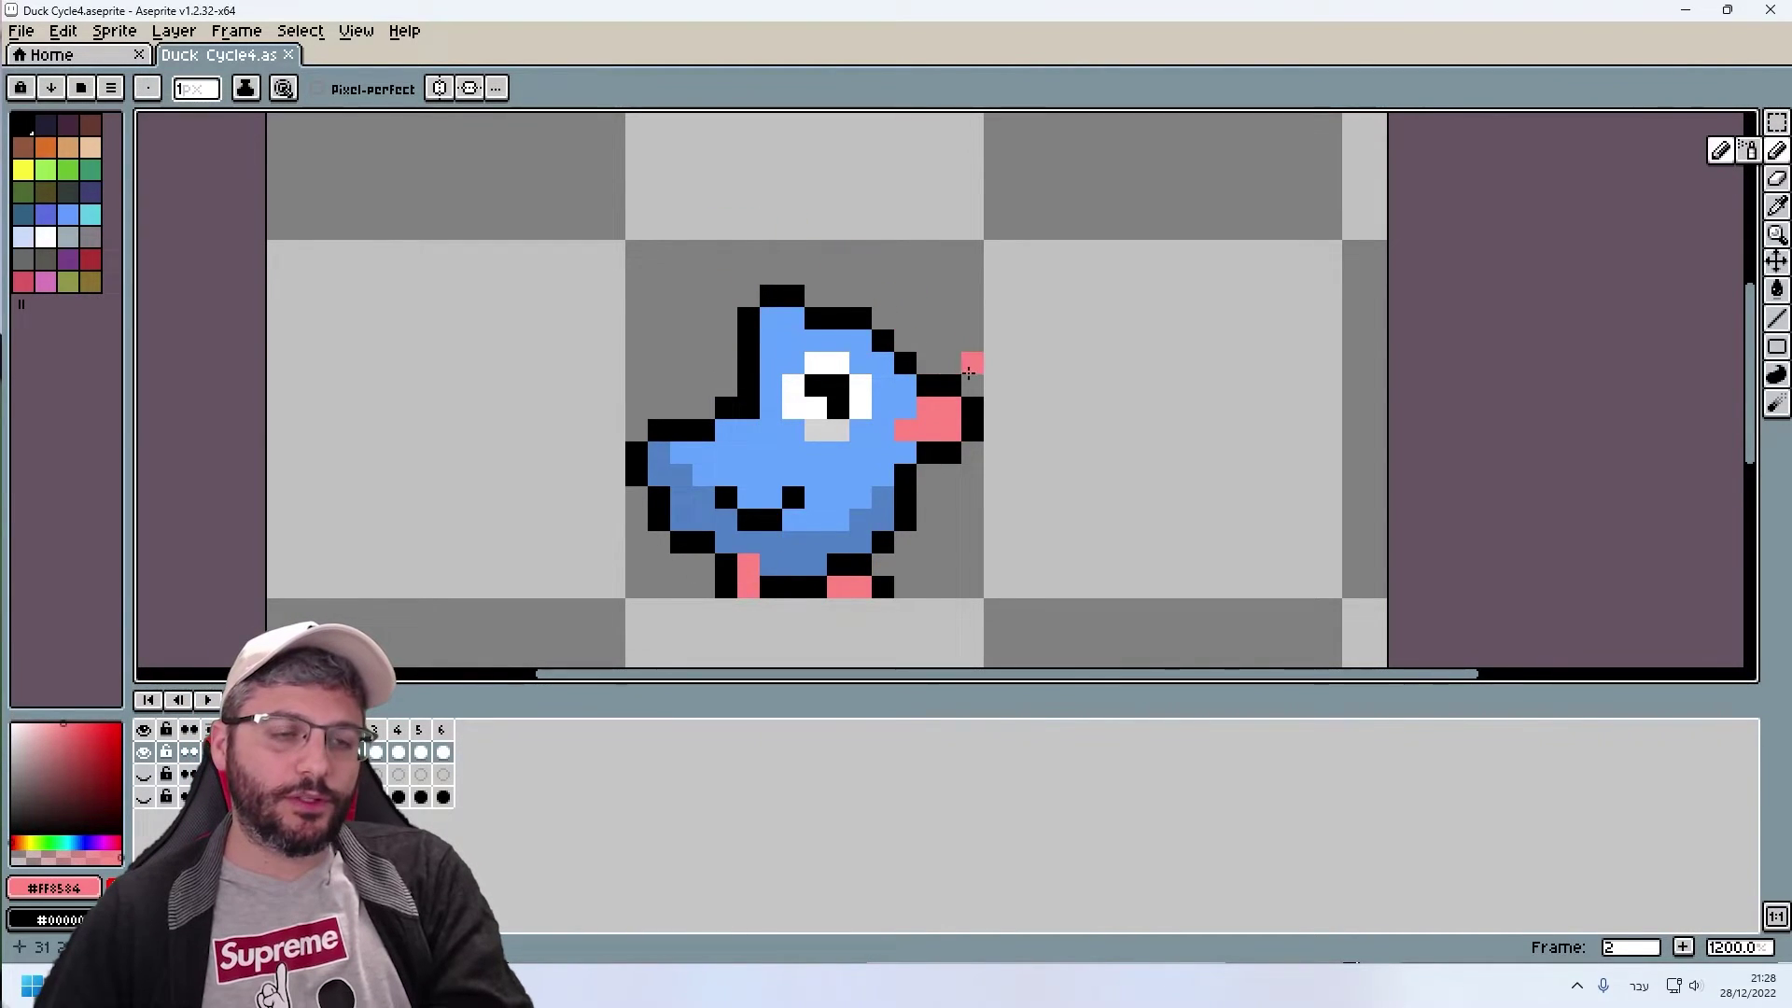
{"action": "key", "text": "Left"}
{"action": "key", "text": "Right"}
{"action": "key", "text": "Left"}
{"action": "key", "text": "Right"}
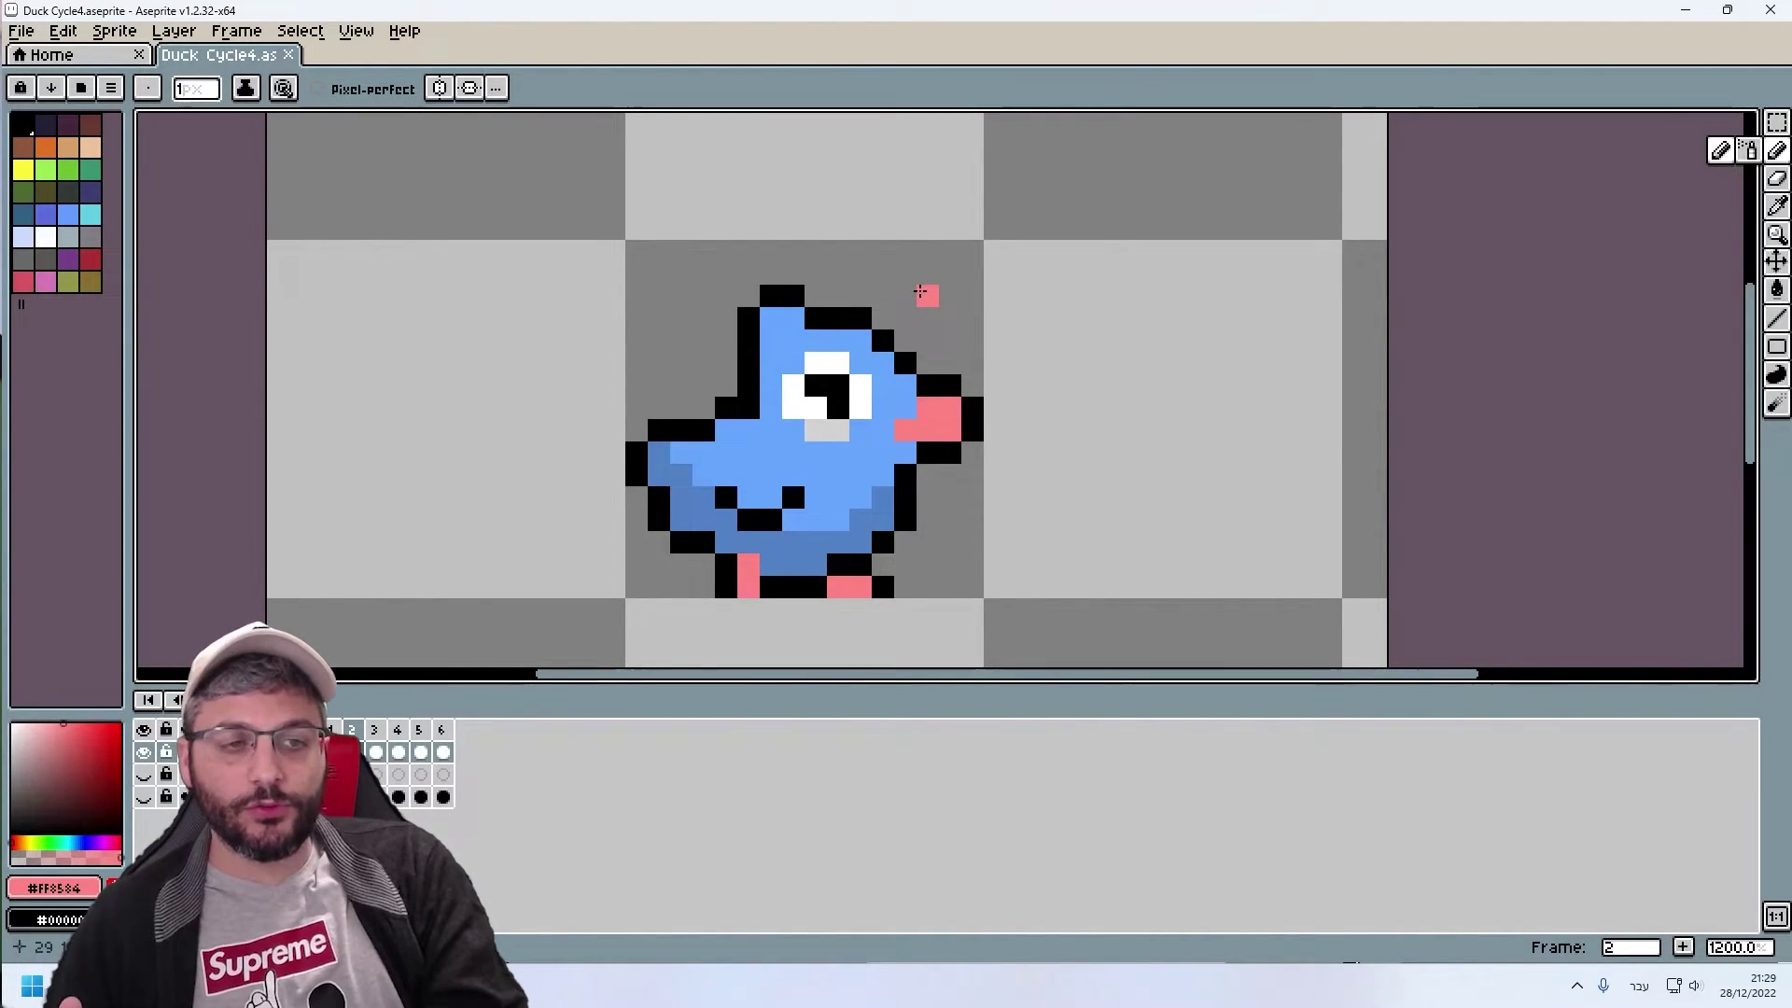
Step: Move to frame 3 and flip between adjacent poses to compare the legs
{"action": "key", "text": "Right"}
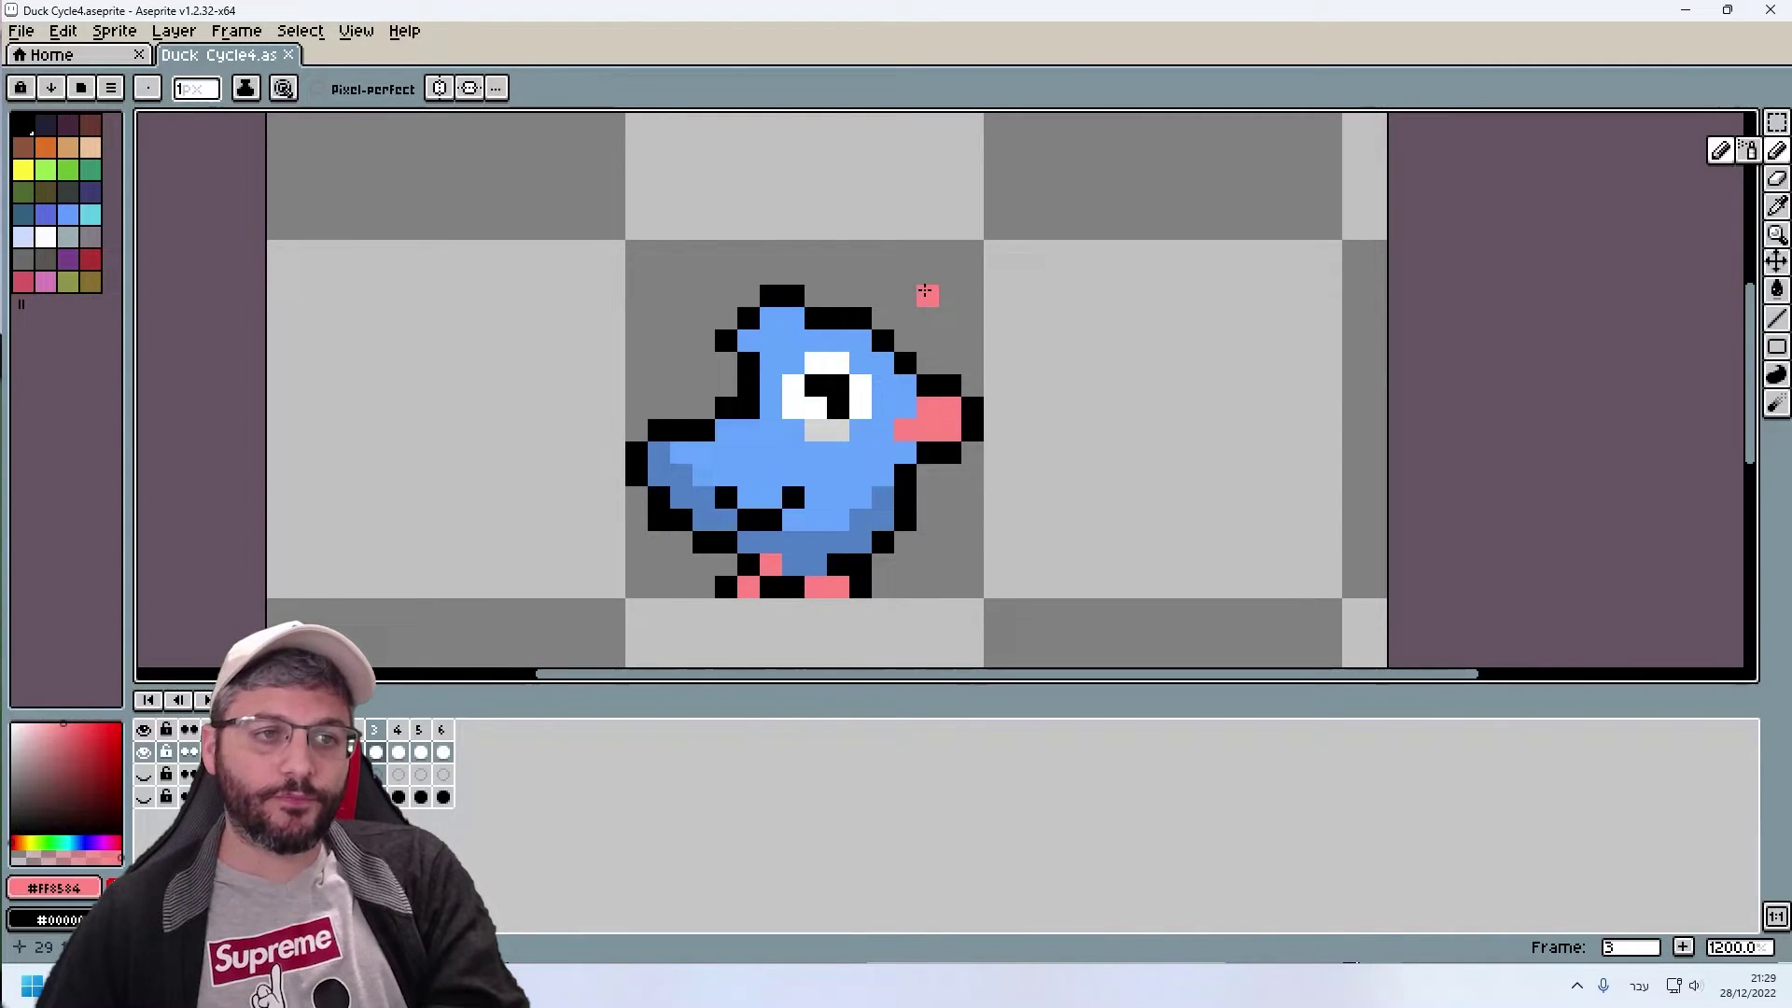
{"action": "key", "text": "Left"}
{"action": "key", "text": "Right"}
{"action": "key", "text": "Right"}
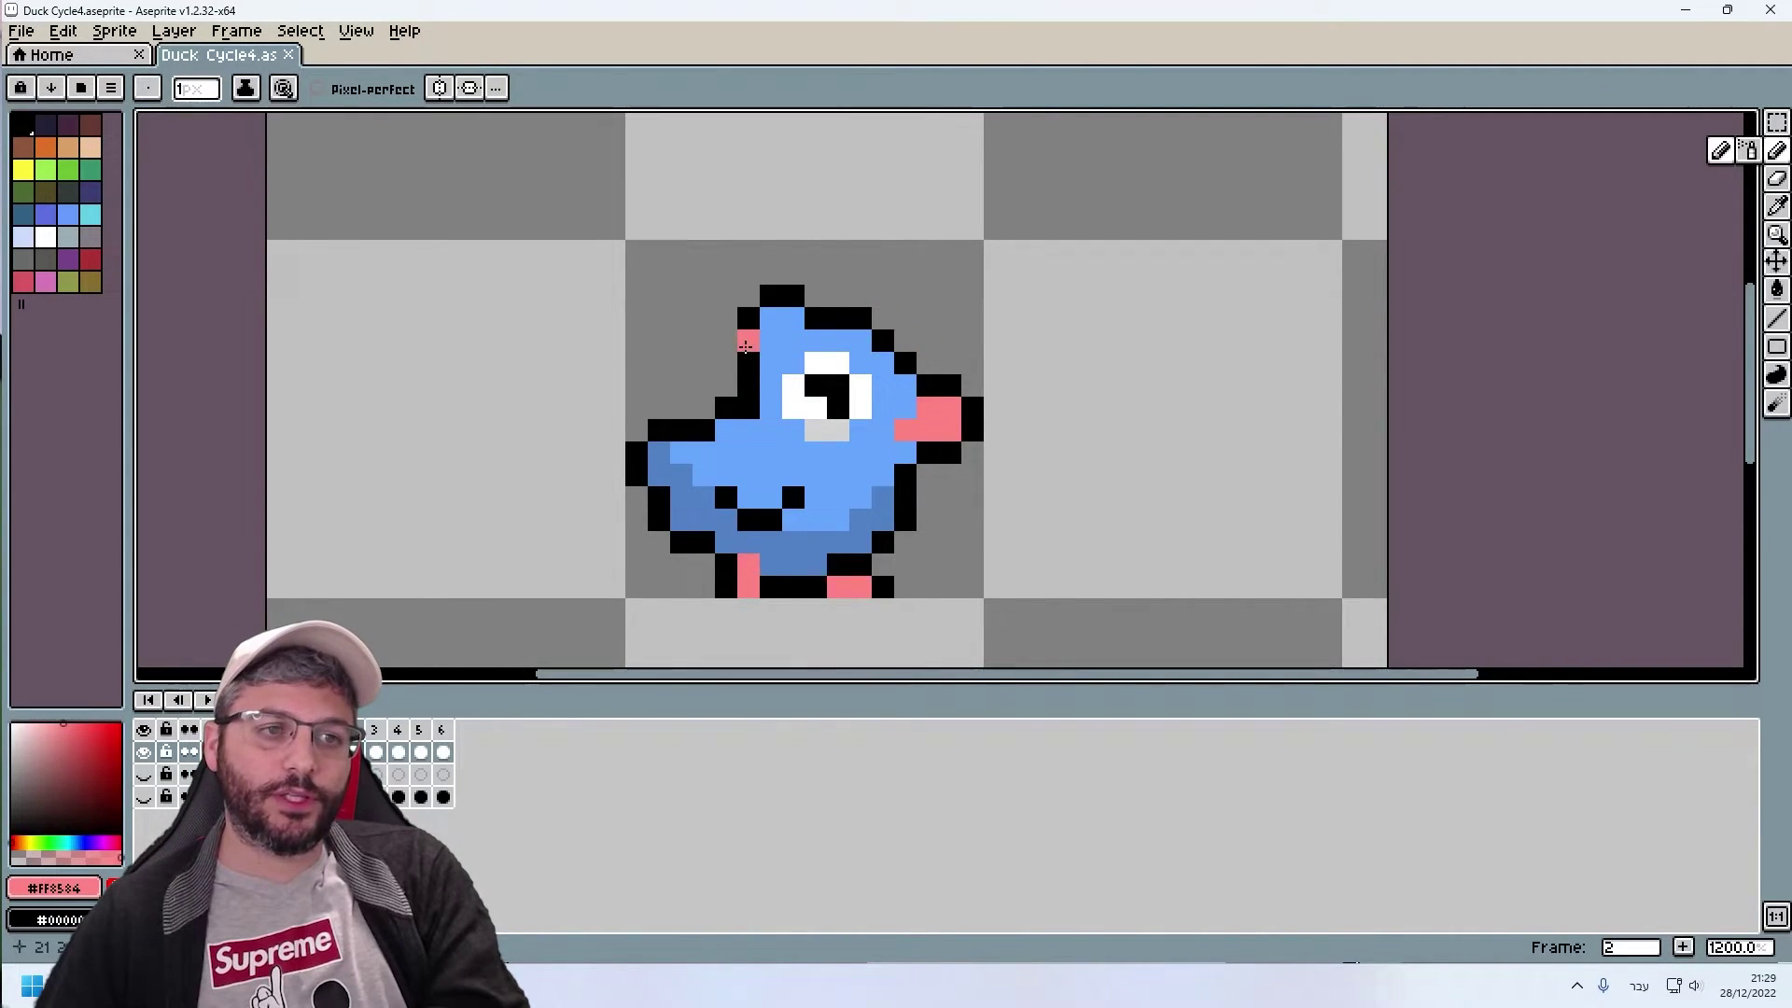
{"action": "key", "text": "Left"}
{"action": "key", "text": "Left"}
{"action": "key", "text": "Right"}
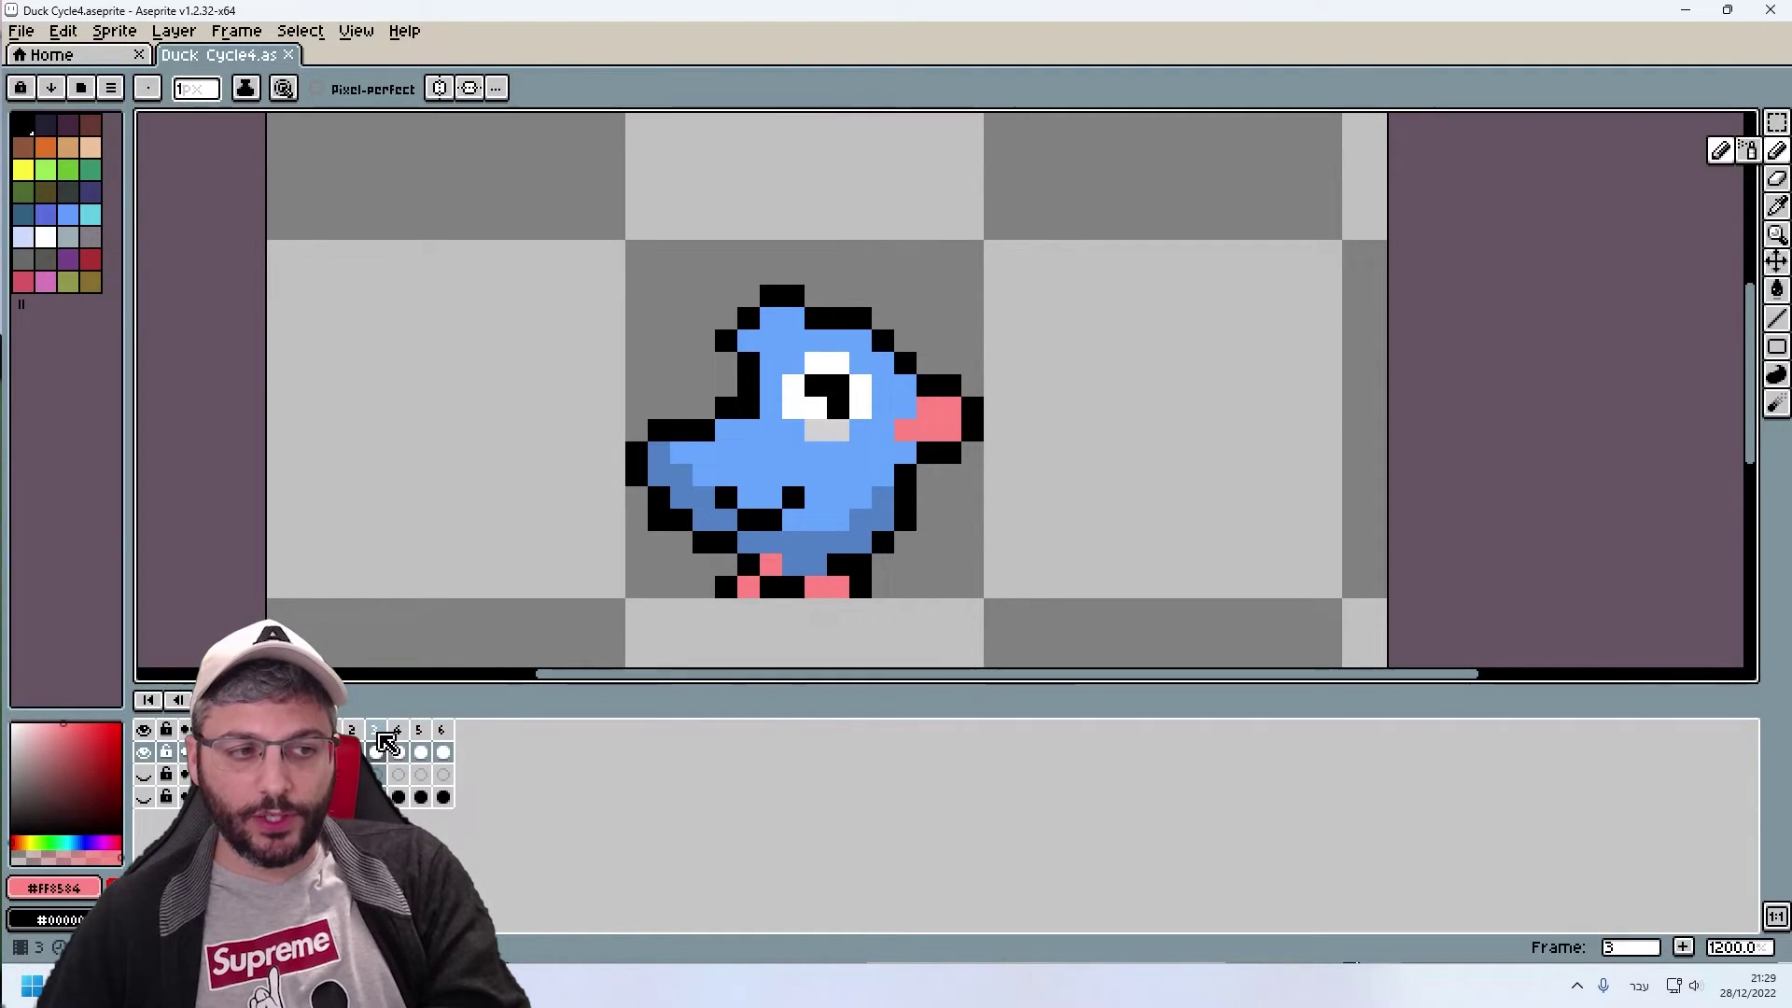
Step: Go to frame 4 and toggle it against frame 3 to compare poses
{"action": "left_click", "coordinate": [400, 747]}
{"action": "key", "text": "Left"}
{"action": "key", "text": "Right"}
{"action": "key", "text": "Left"}
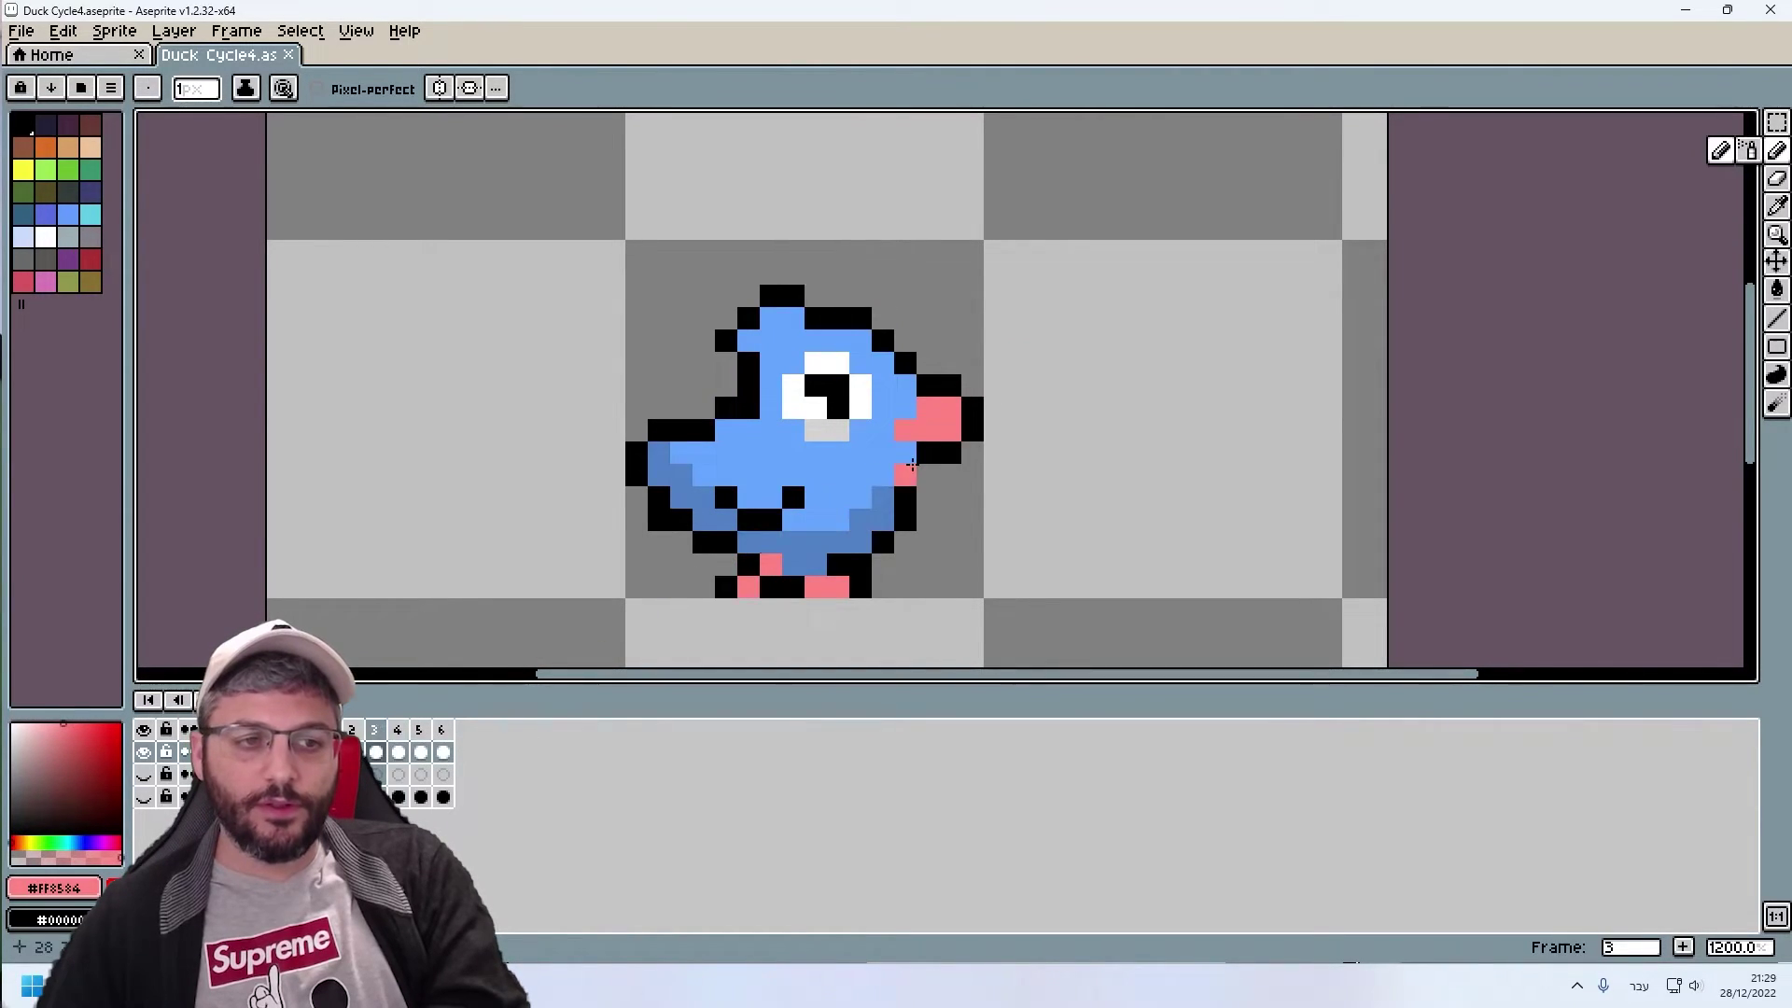
{"action": "key", "text": "Right"}
{"action": "key", "text": "Left"}
{"action": "key", "text": "Right"}
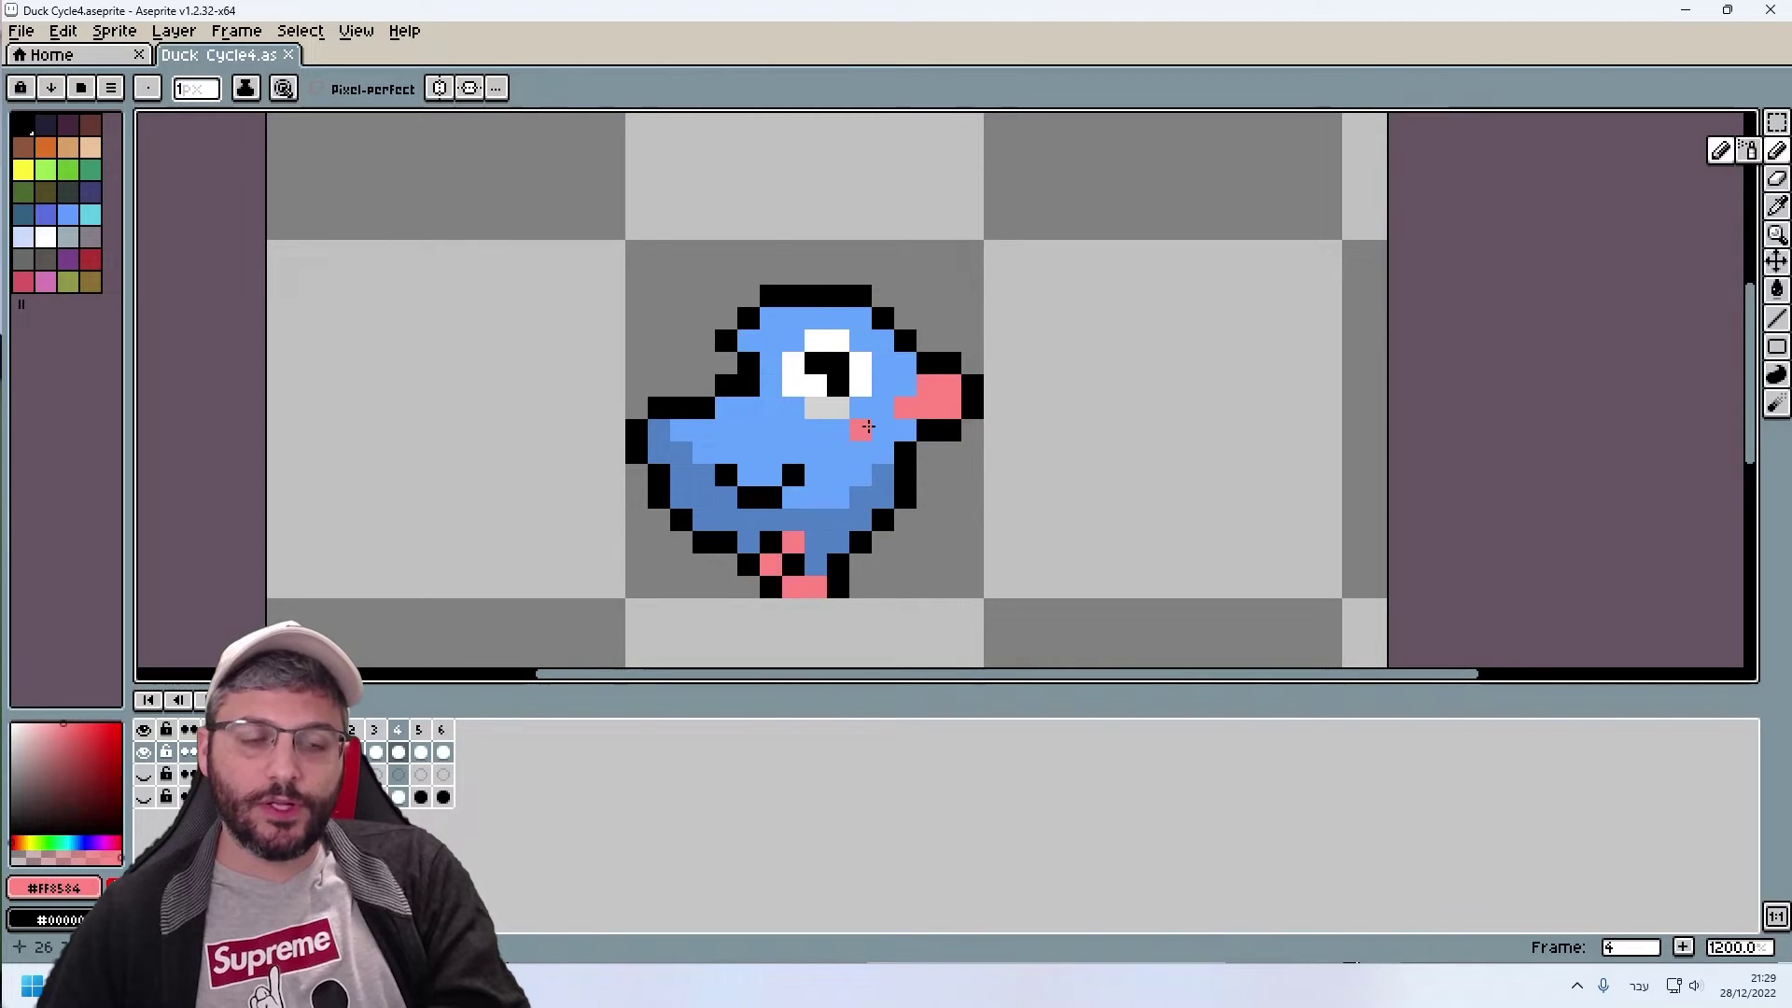
{"action": "key", "text": "Left"}
{"action": "key", "text": "Right"}
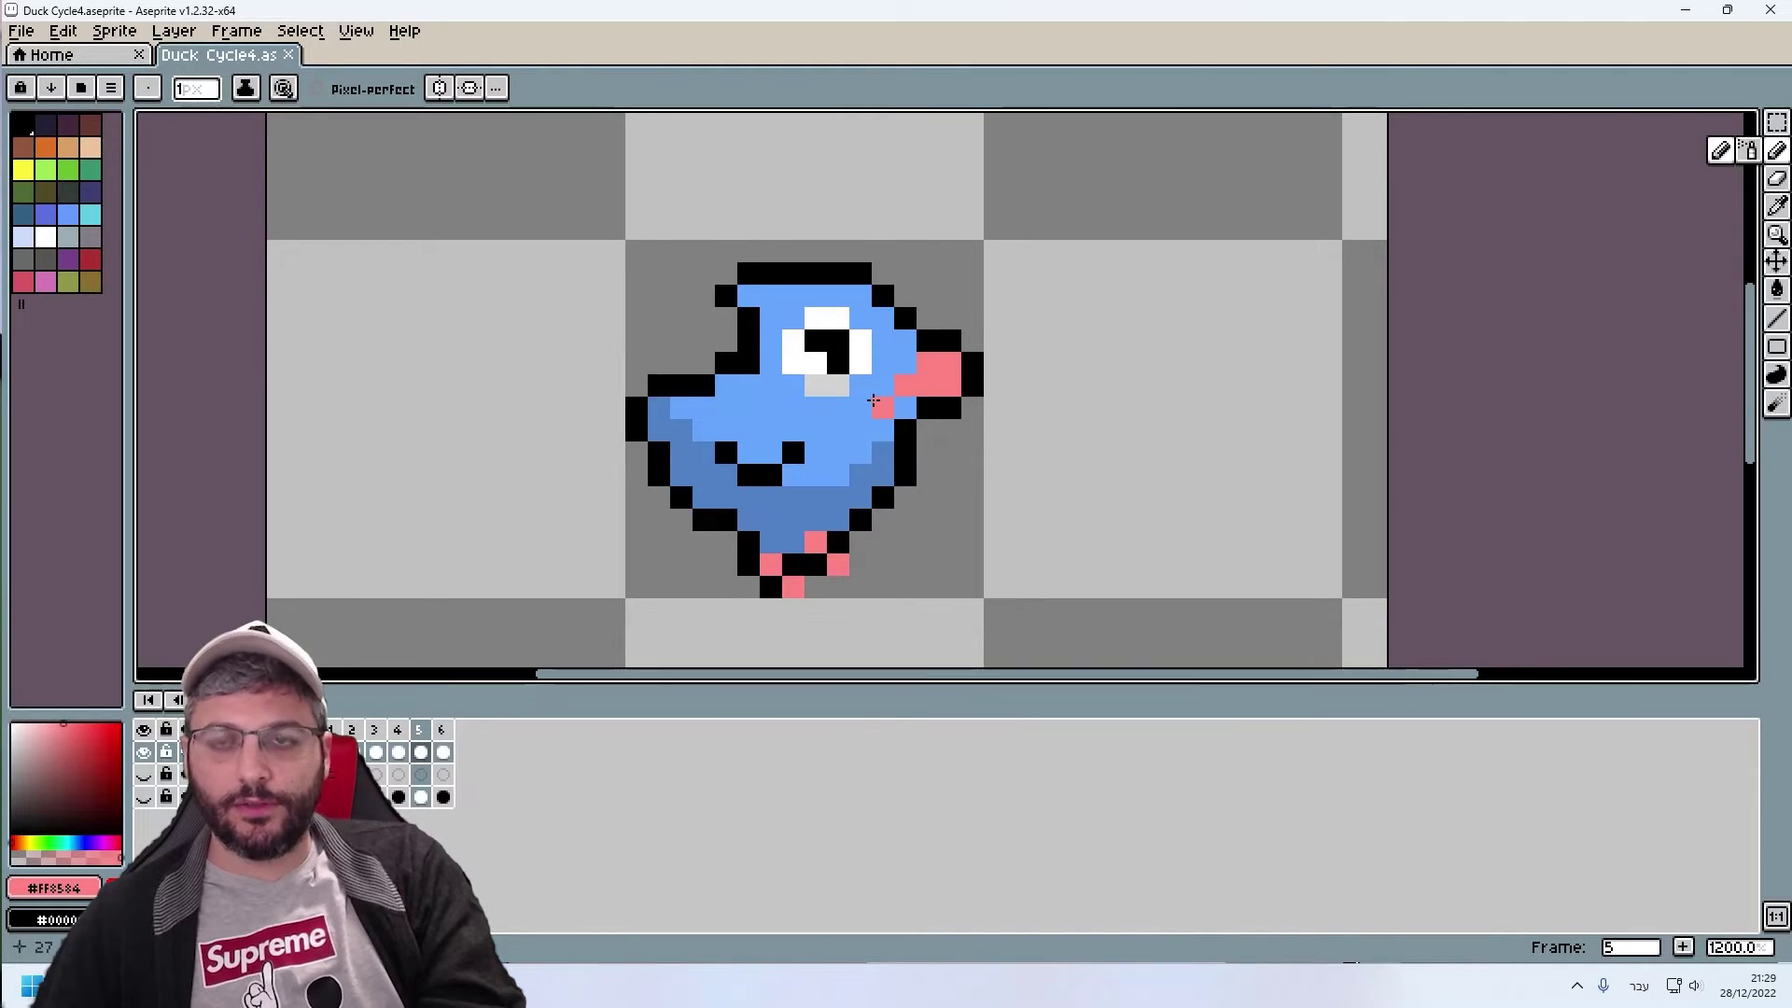
Step: Play the duck walk loop to watch the body bob and leg poses
{"action": "key", "text": "Return"}
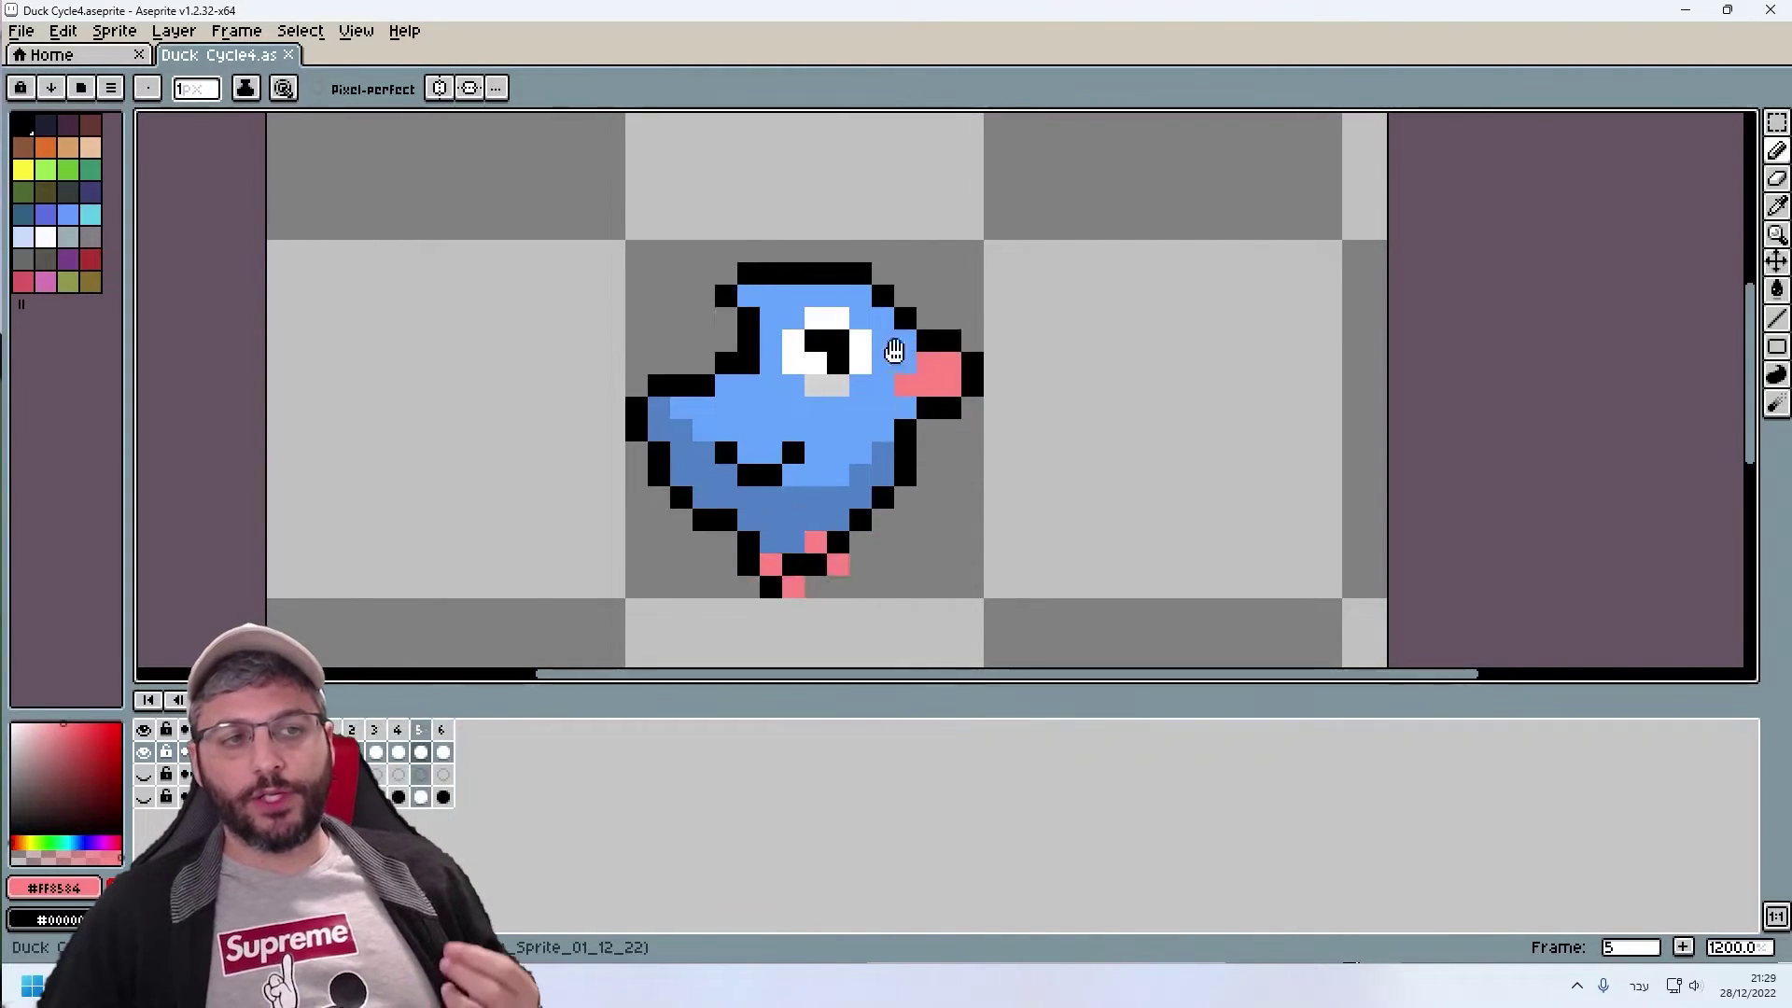